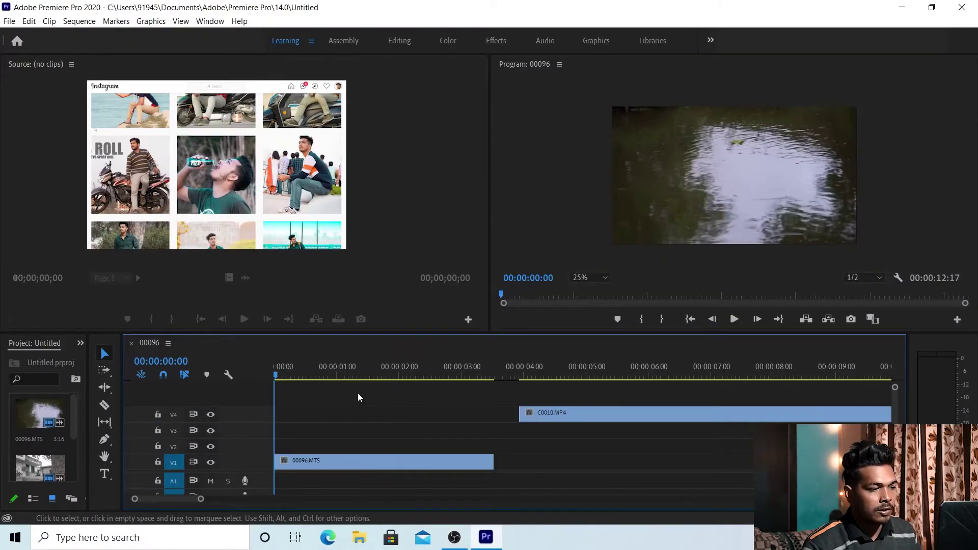
- Make the Program monitor for sequence 00096 active for playback
left_click(567, 200)
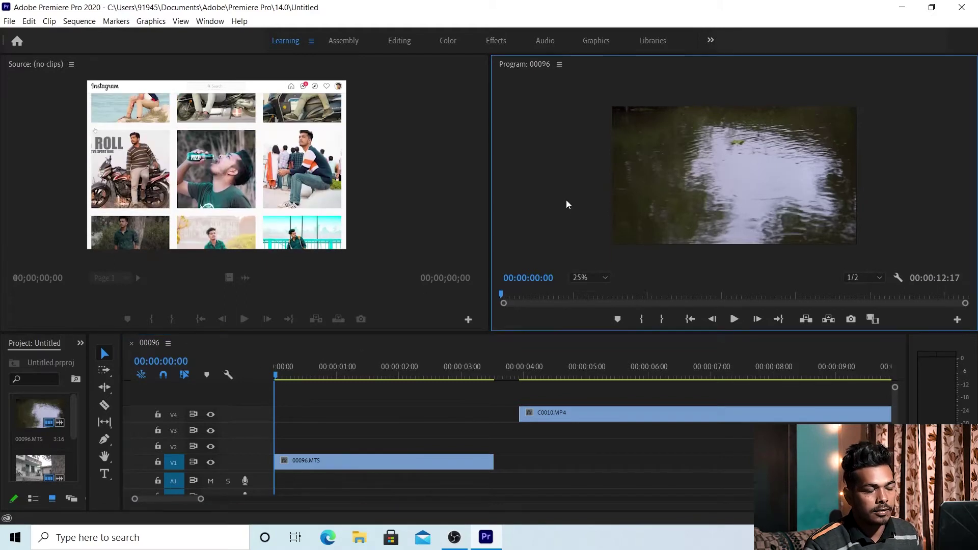
key("space")
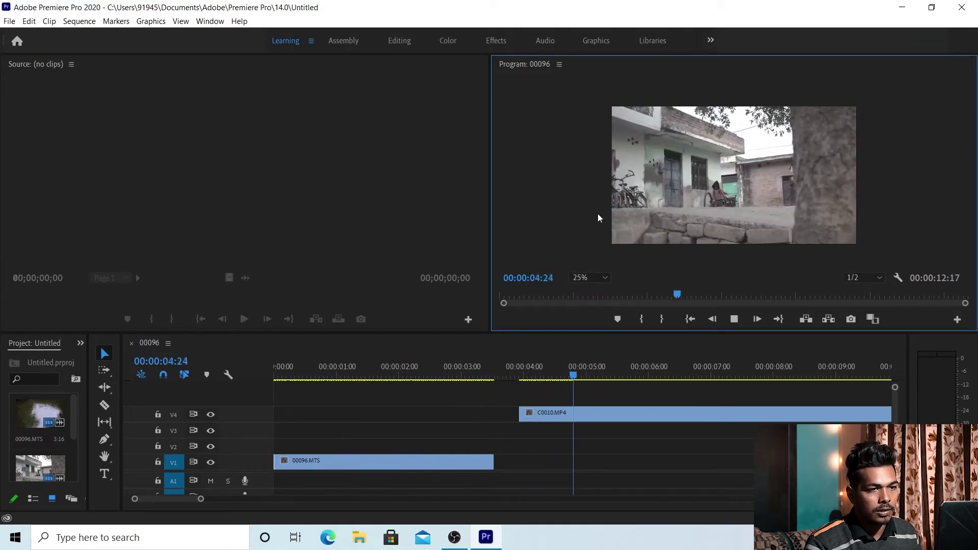
left_click(760, 415)
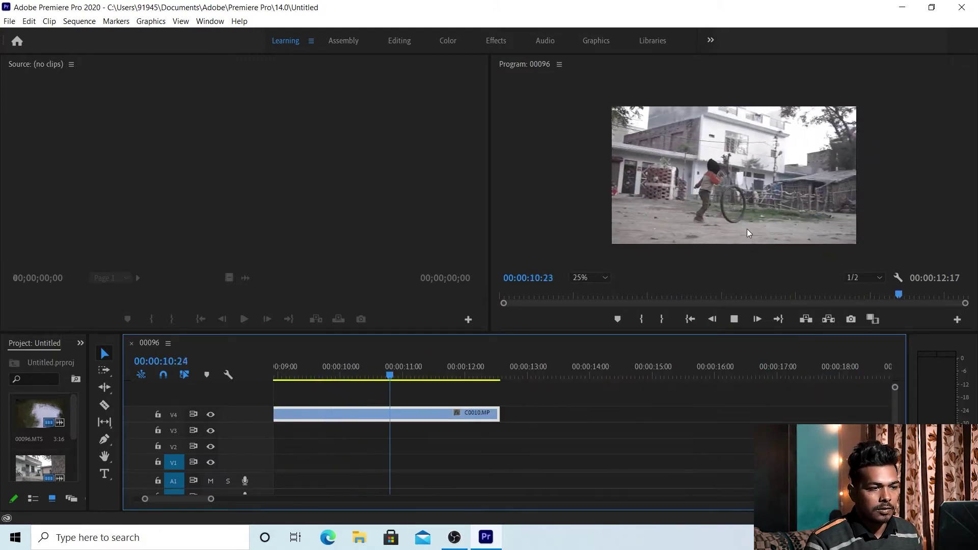
key("Home")
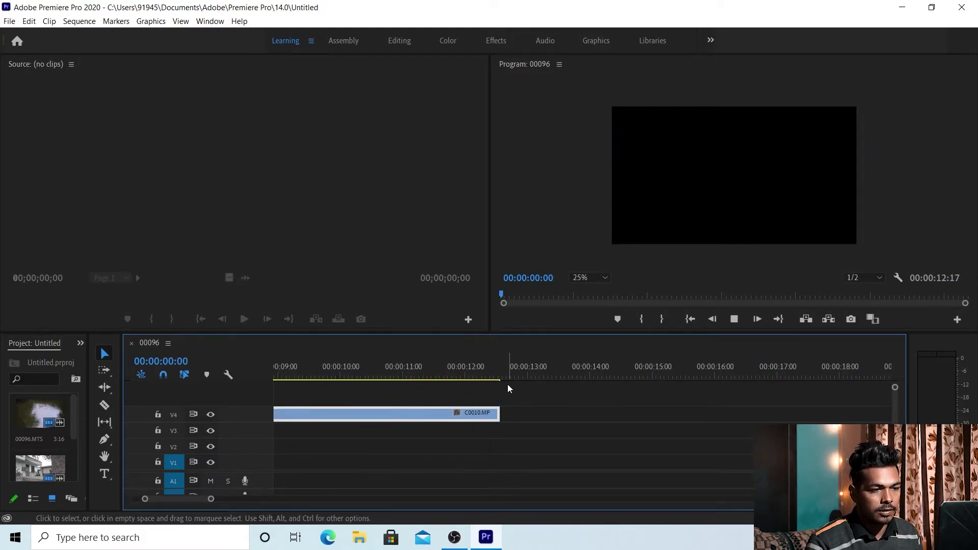
key("space")
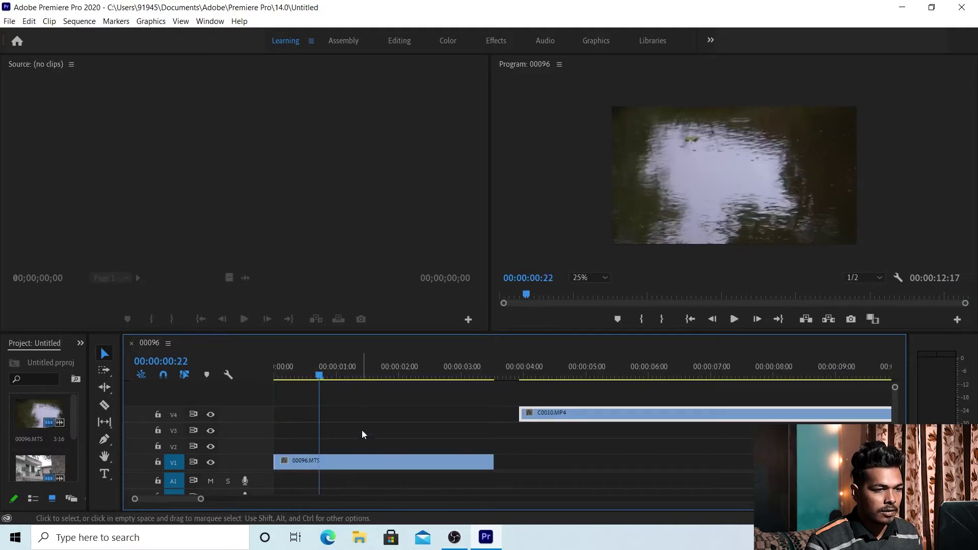
key("Home")
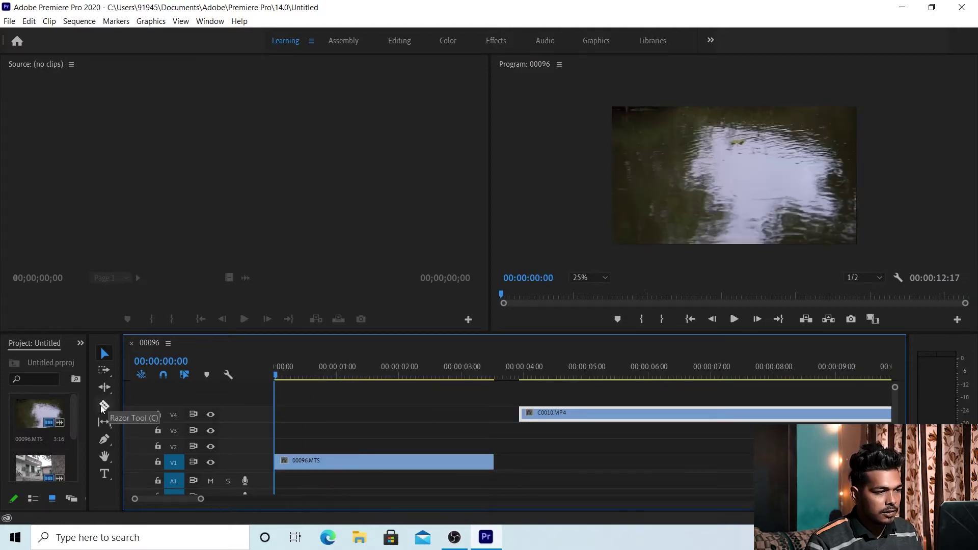
- Razor-cut the V1 water clip at 00:00:01:06 and 00:00:02:21, then select the middle splash piece
left_click(103, 407)
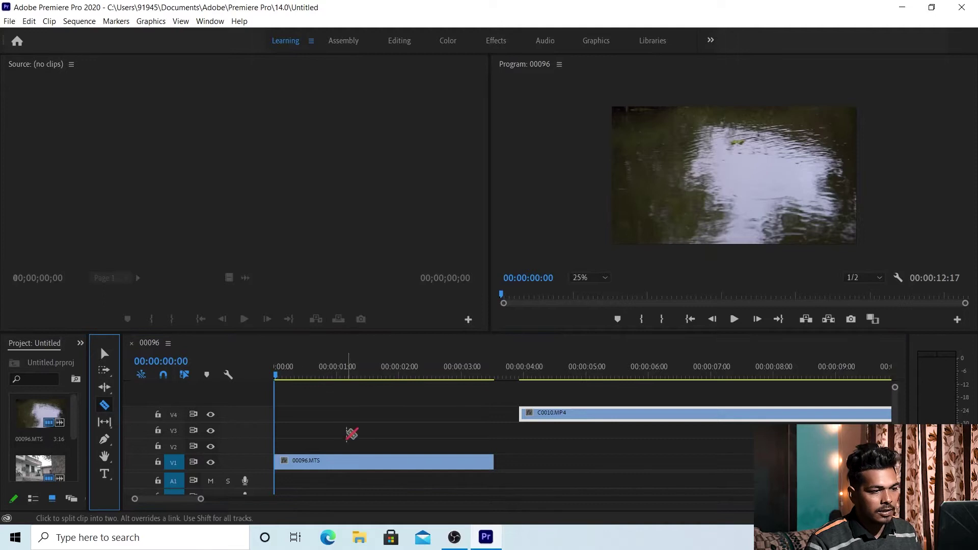
left_click_drag(284, 371, 351, 376)
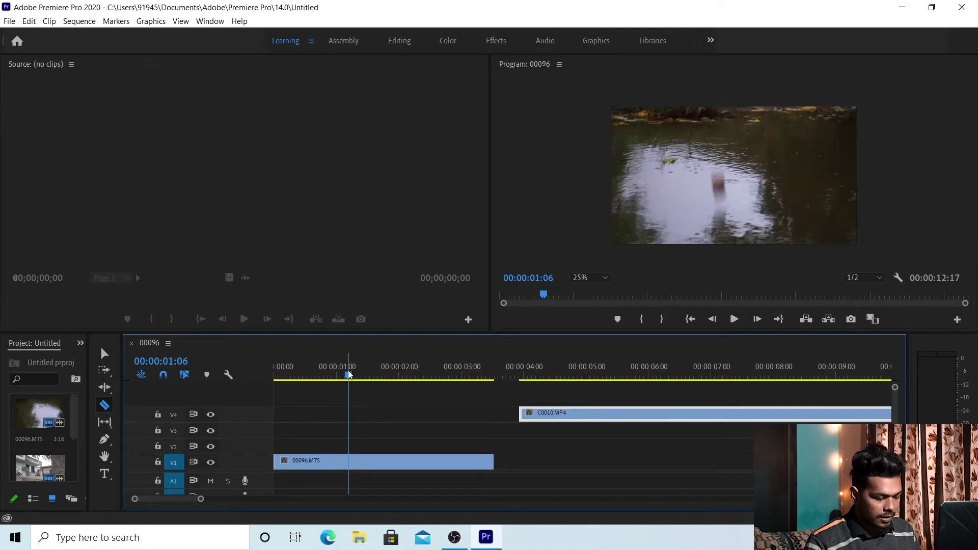
left_click_drag(349, 376, 350, 378)
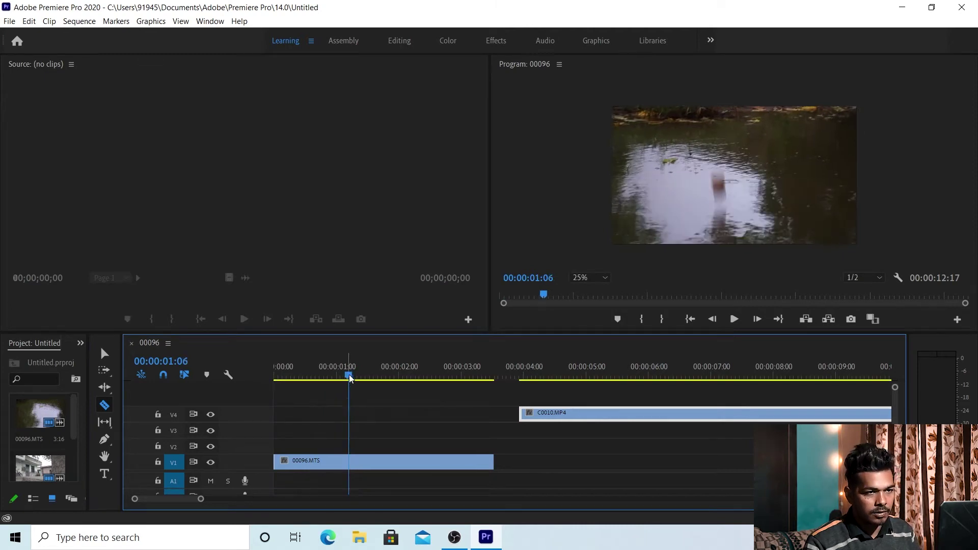
key("space")
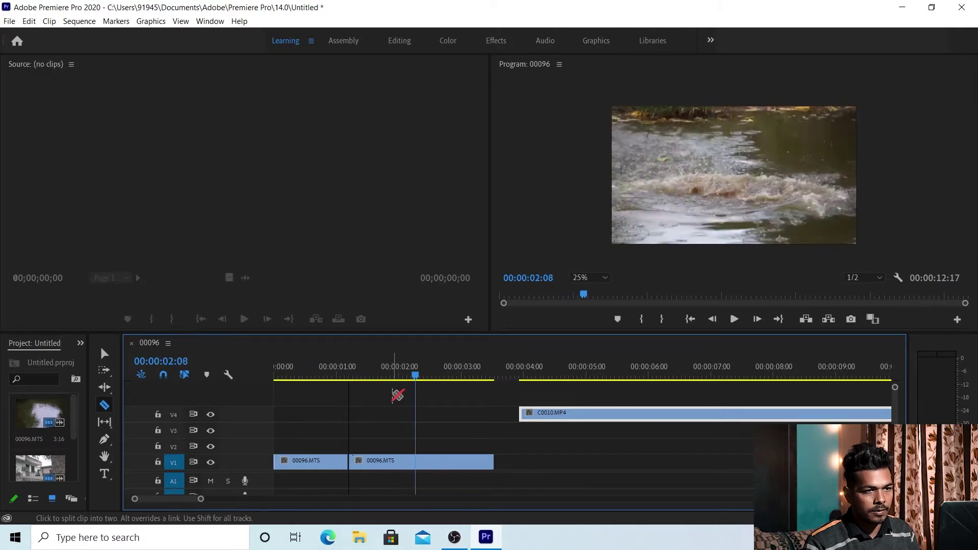
key("space")
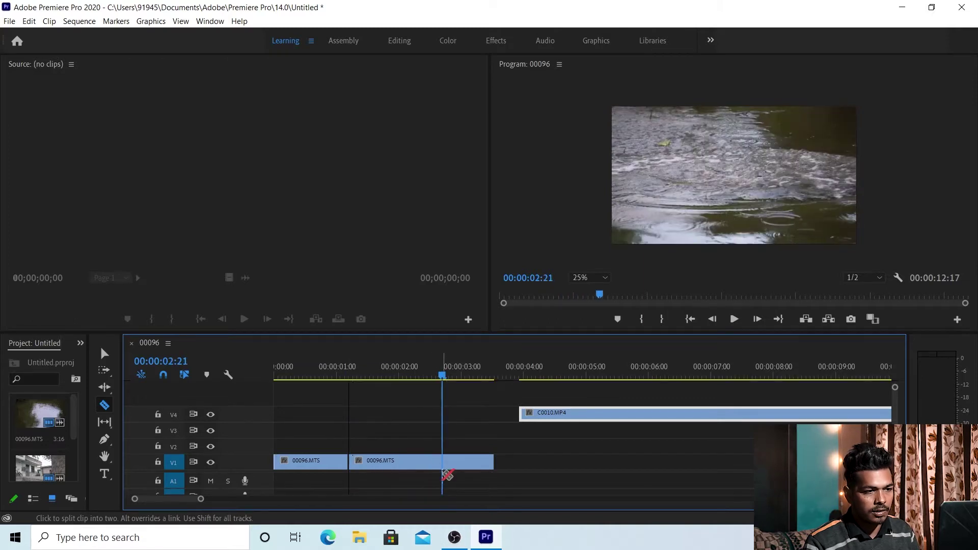
left_click(448, 467)
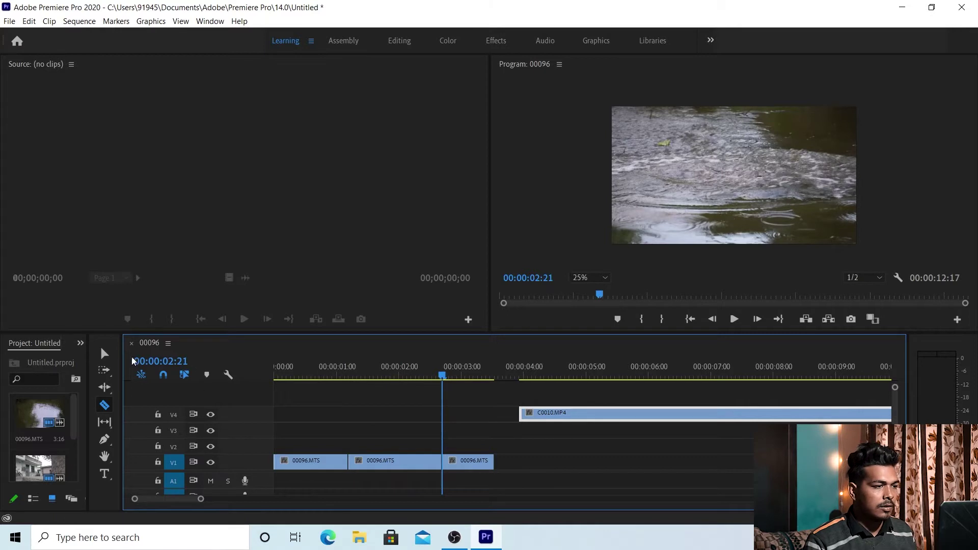
left_click(105, 354)
left_click(402, 463)
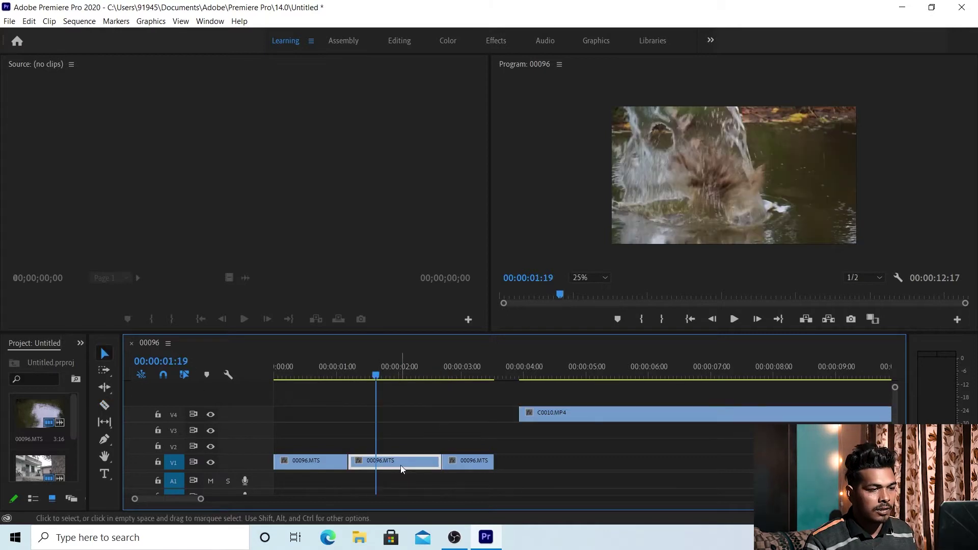
- Move the splash piece to V2 and slow it to 30% with Optical Flow interpolation
left_click_drag(400, 463, 402, 444)
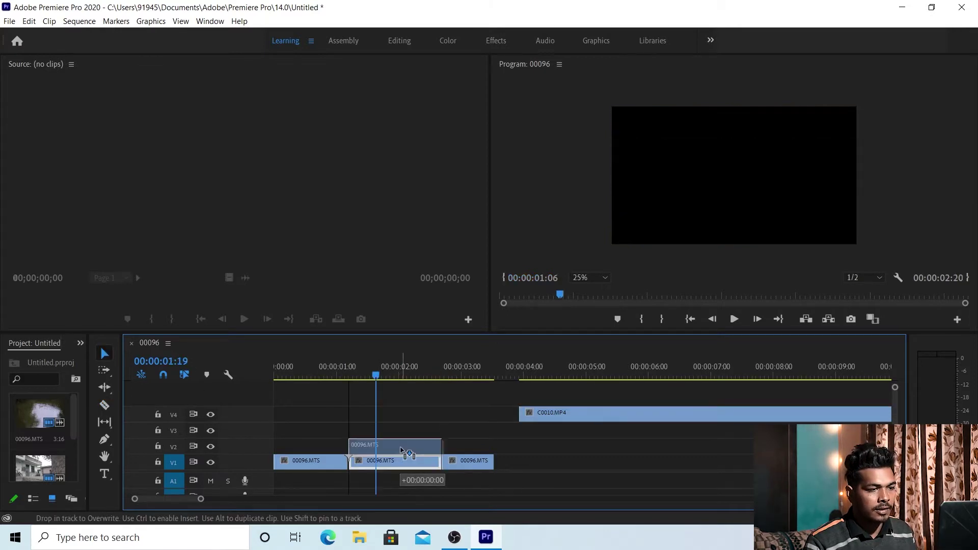
right_click(402, 444)
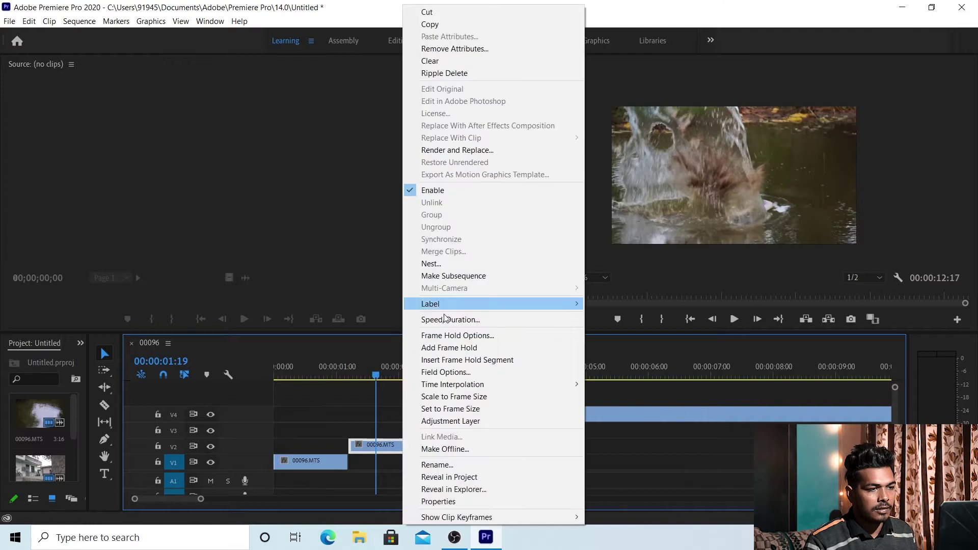
left_click(445, 318)
type("30")
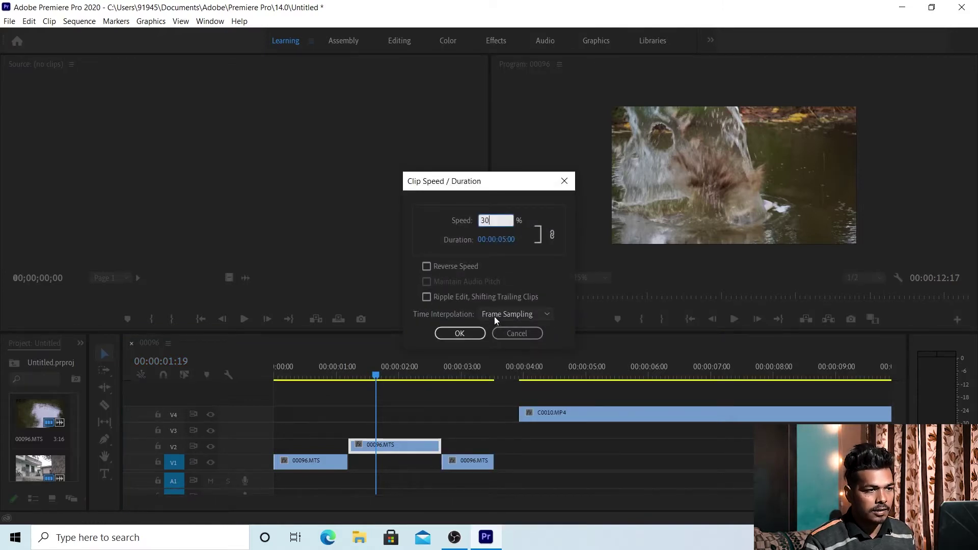
left_click(494, 314)
left_click(497, 355)
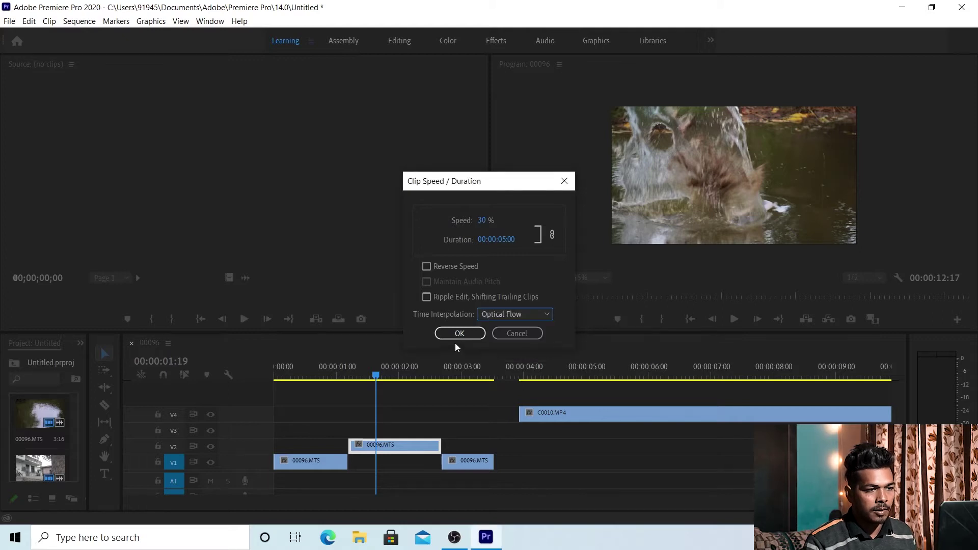
left_click(459, 332)
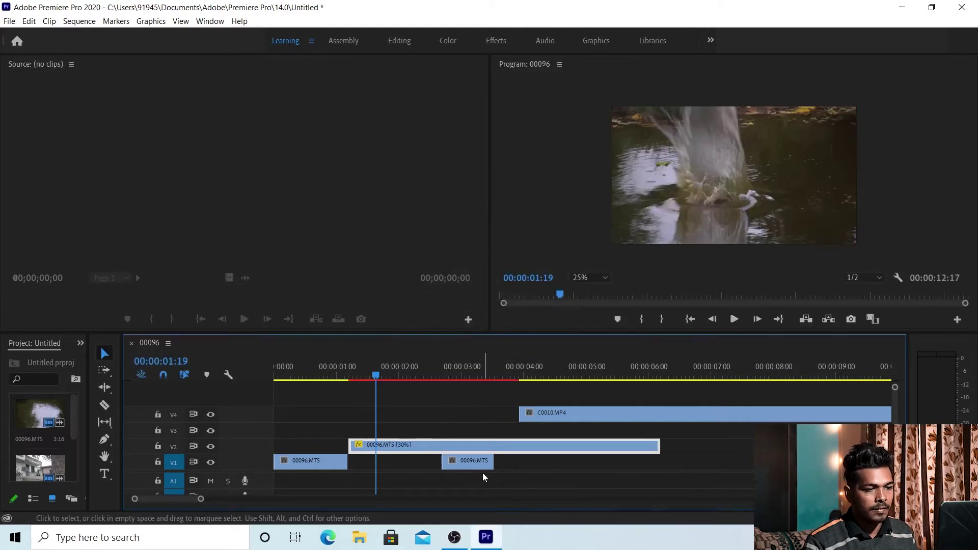
- Shift the last water piece and C0010.MP4 after the slowed clip, then start rendering previews
mouse_move(471, 465)
left_mouse_down()
mouse_move(681, 482)
mouse_move(690, 462)
left_mouse_up()
left_click_drag(644, 414, 864, 430)
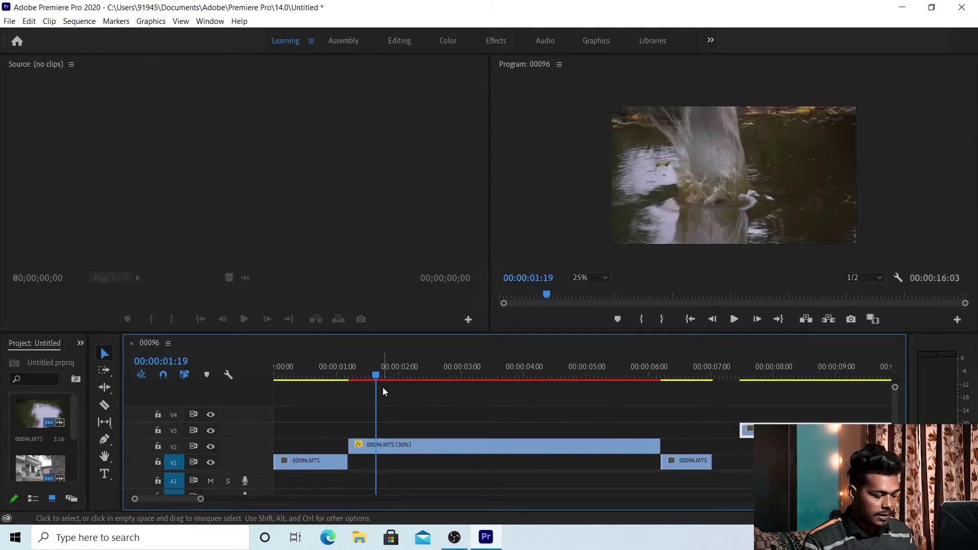
key("Return")
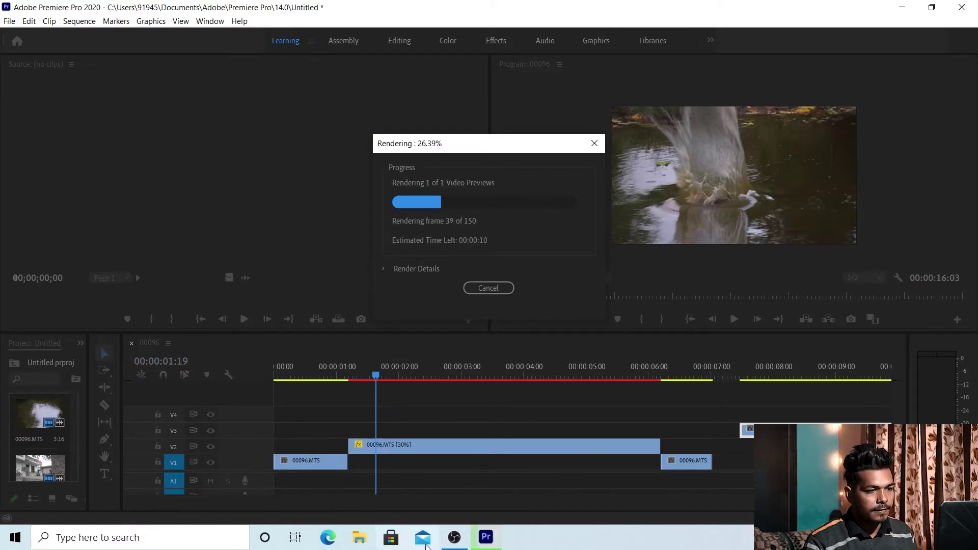
- Let the slowed splash previews finish rendering, then play the sequence from the start
mouse_move(454, 541)
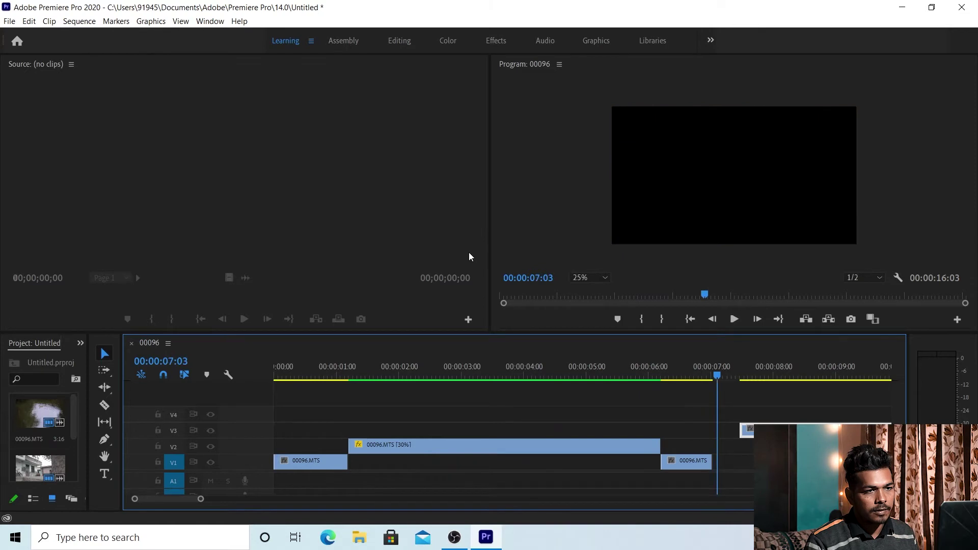
key("space")
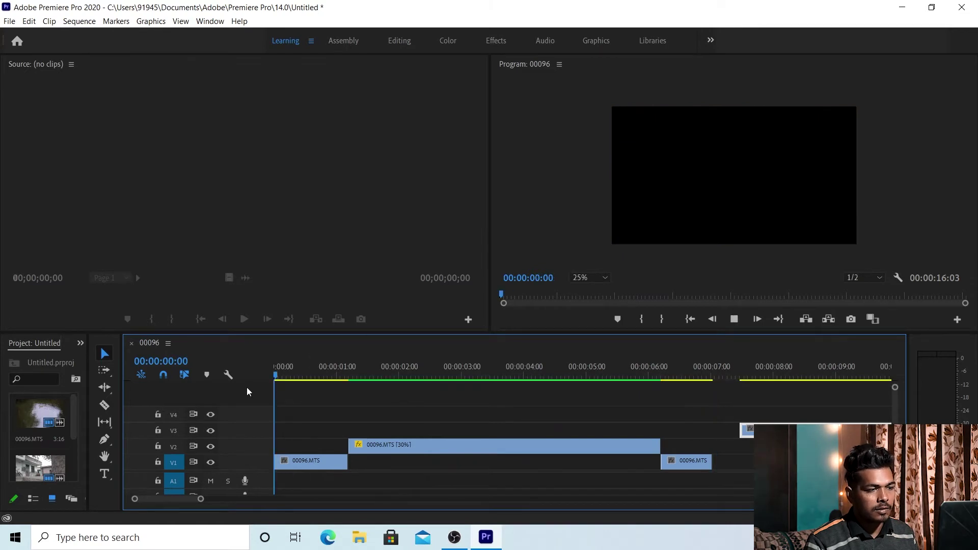
key("space")
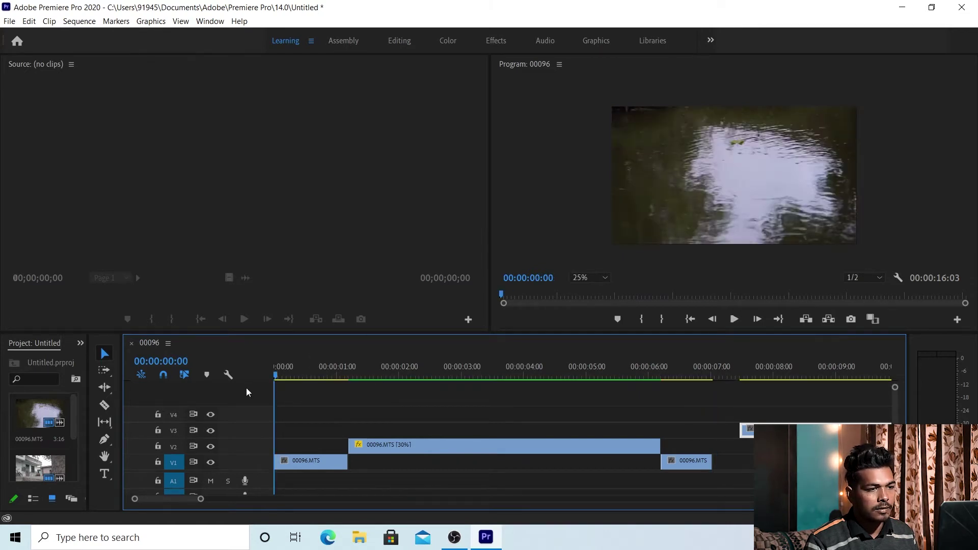
key("space")
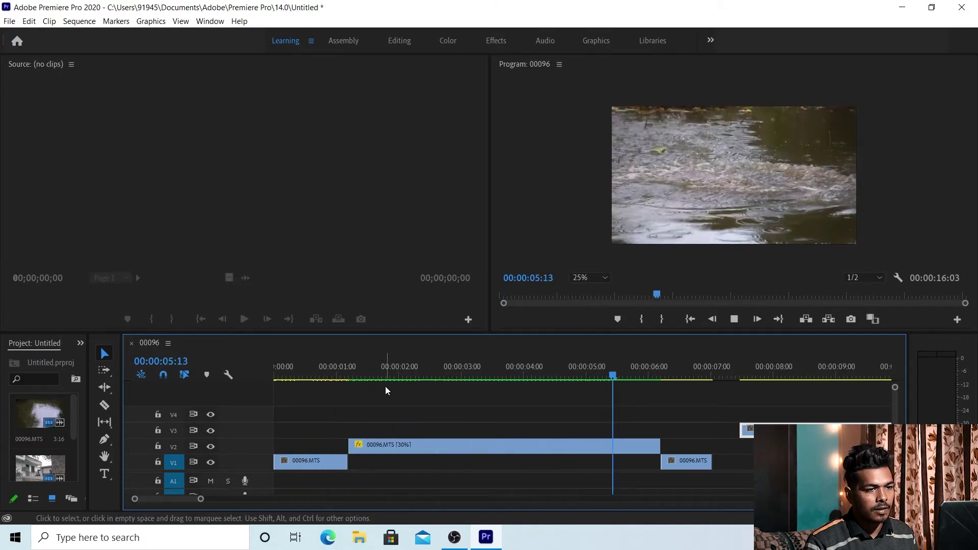
key("space")
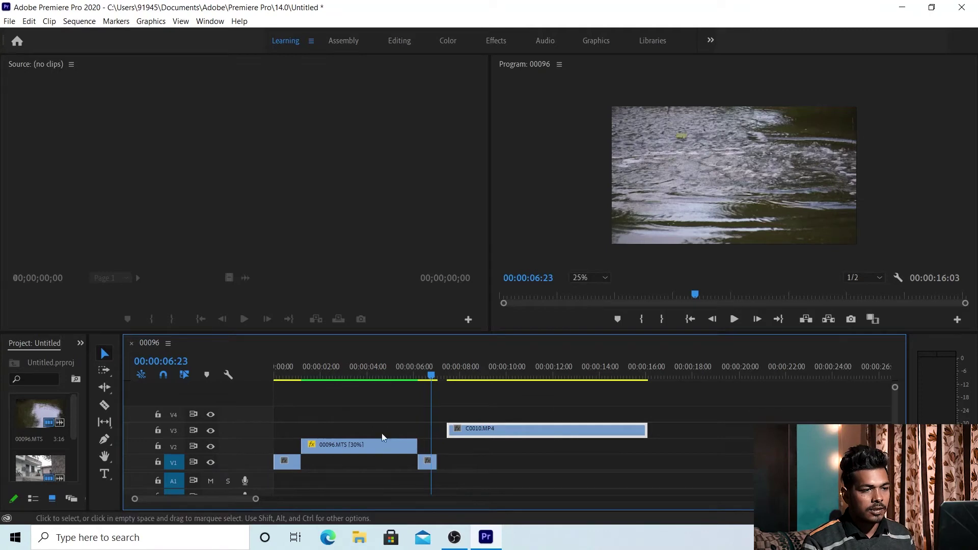
- Show the Speed keyframe line on the C0010.MP4 village clip
left_click_drag(434, 378, 450, 377)
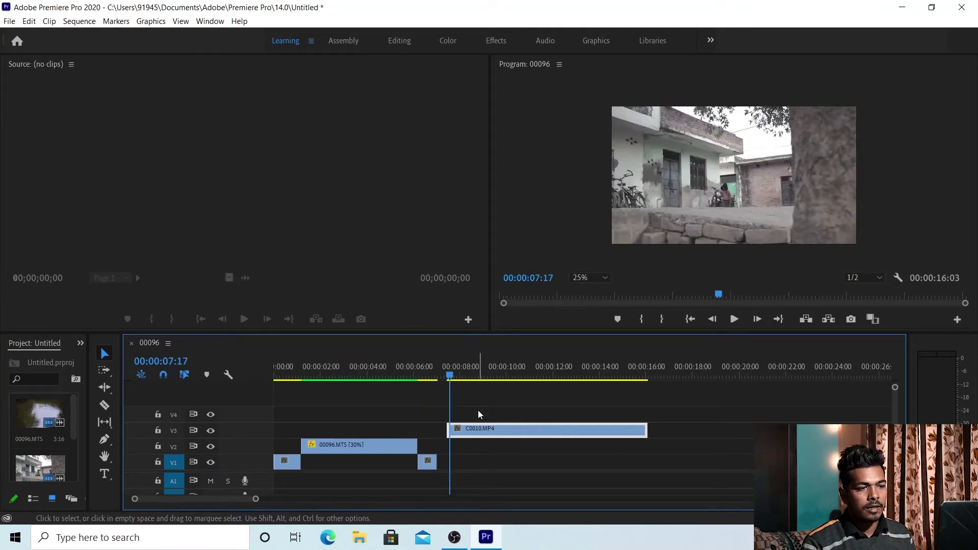
left_click(460, 433)
mouse_move(486, 466)
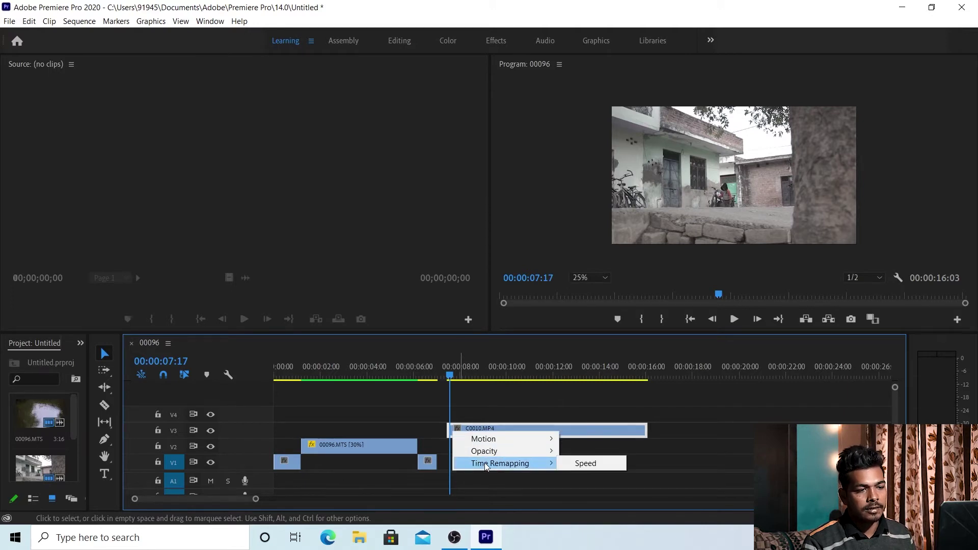
left_click(583, 464)
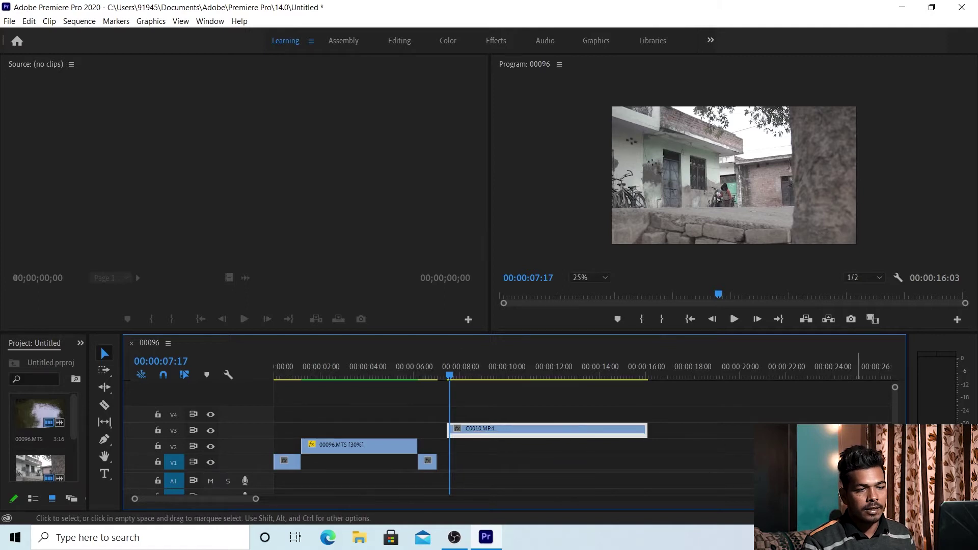
scroll(204, 438, "up", 6)
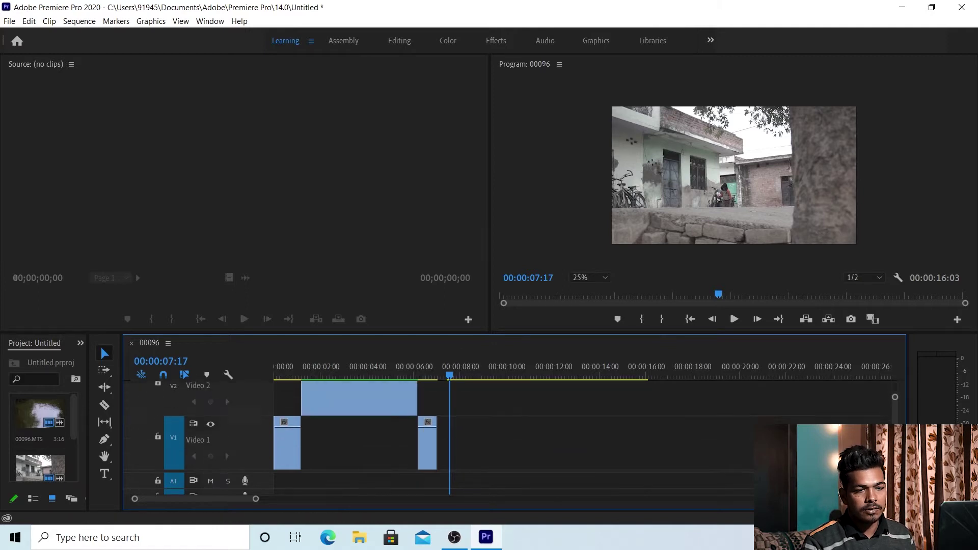
scroll(561, 439, "down", 5)
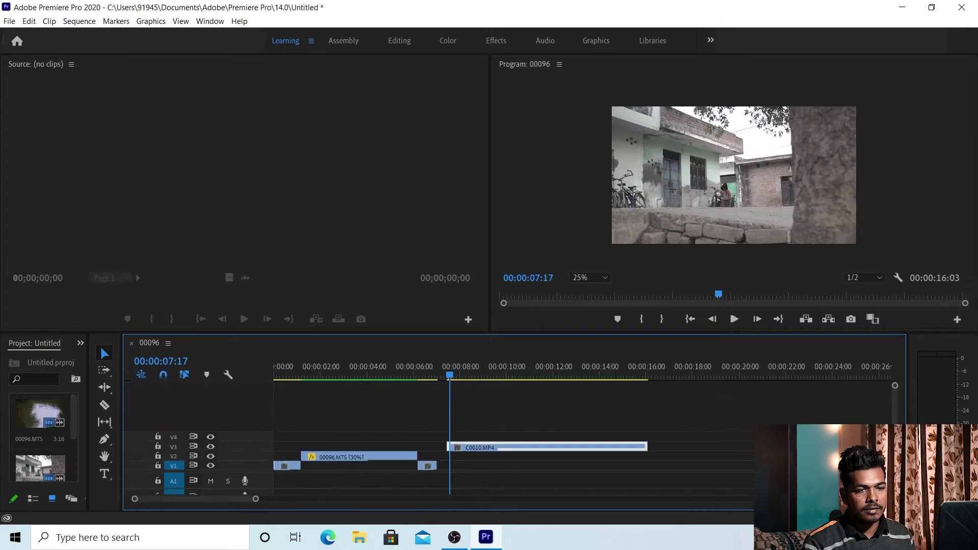
- Move C0010.MP4 down to V1 and the splash clips up, enlarge V1, and preview it
left_click_drag(571, 445, 578, 467)
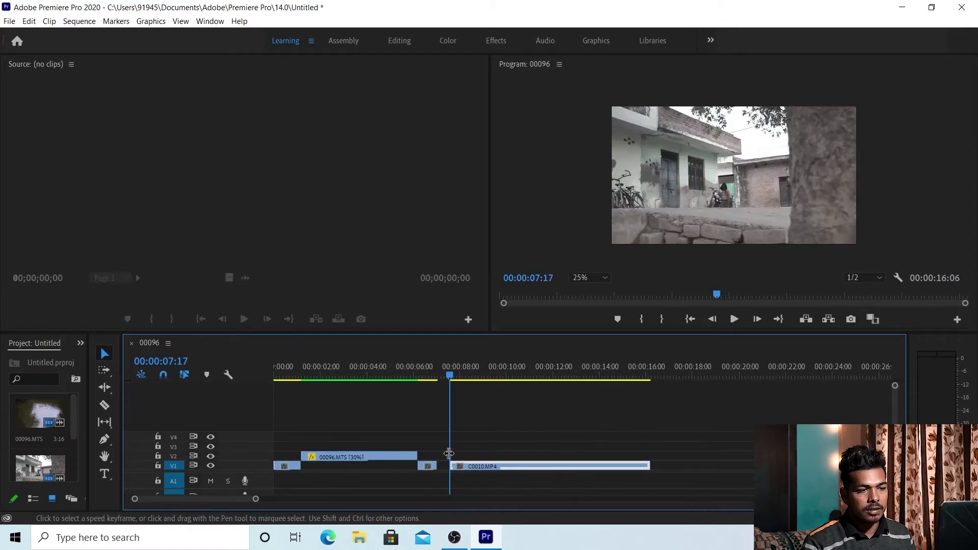
mouse_move(426, 429)
left_mouse_down()
mouse_move(318, 472)
mouse_move(292, 472)
mouse_move(322, 425)
left_mouse_up()
left_click(519, 464)
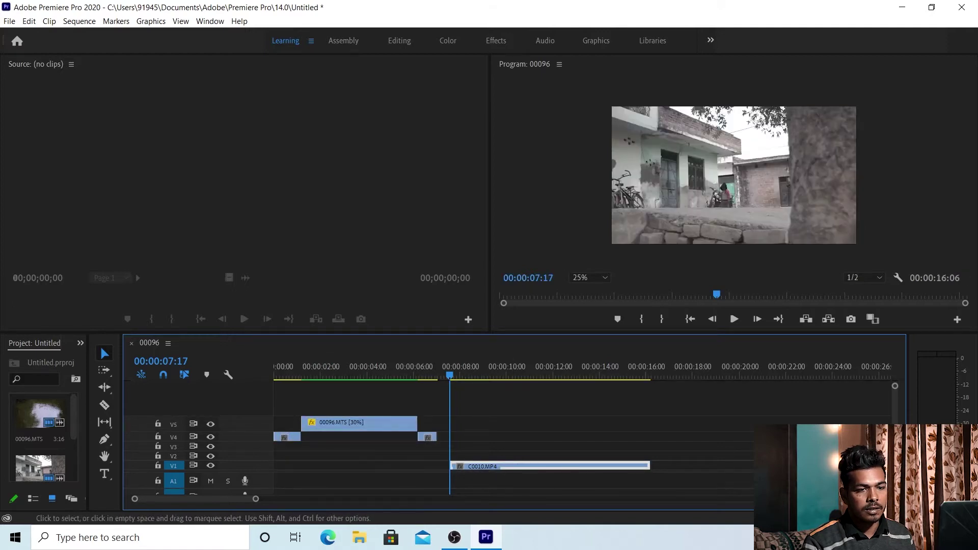
scroll(514, 463, "up", 2)
scroll(514, 463, "up", 2)
scroll(514, 463, "up", 2)
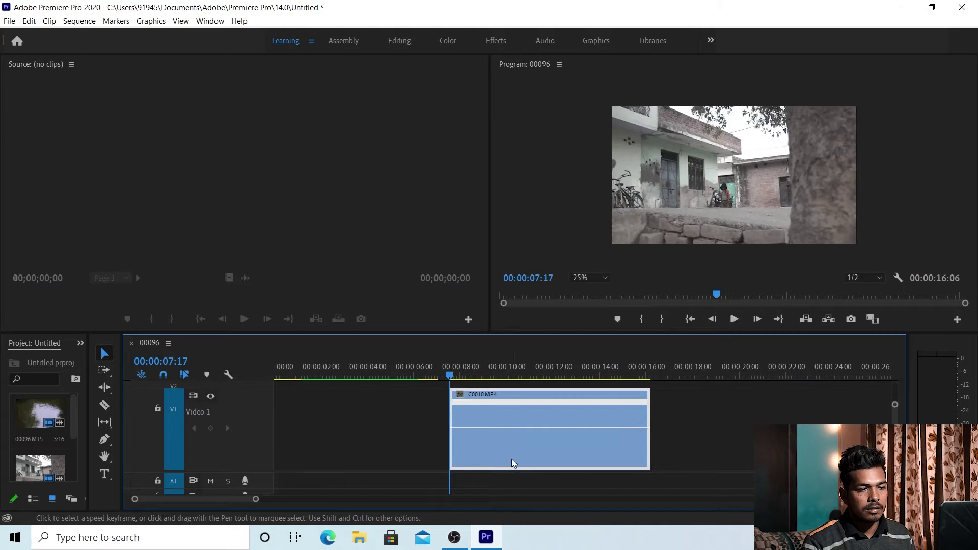
key("space")
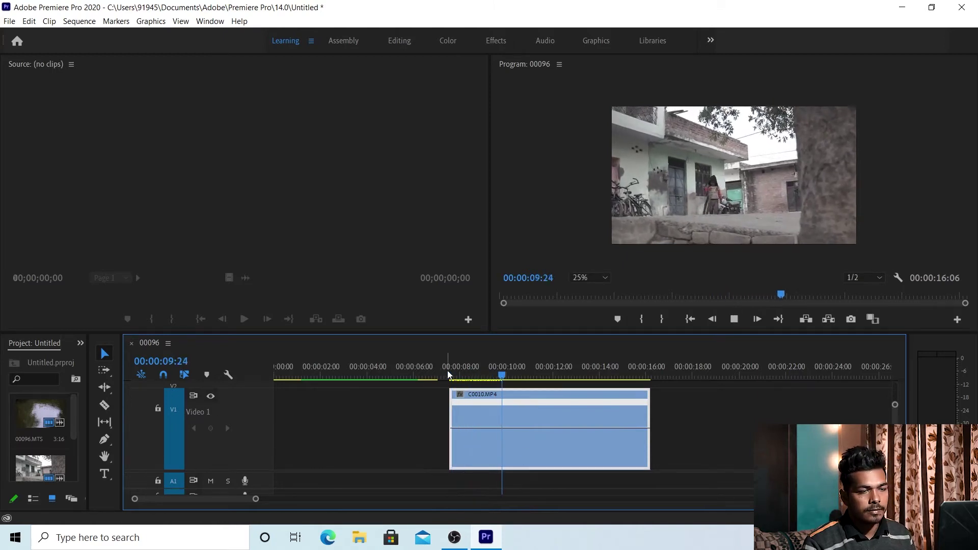
- Add the first speed keyframe to C0010.MP4 at 00:00:08:16
left_click(574, 377)
left_click_drag(573, 377, 472, 390)
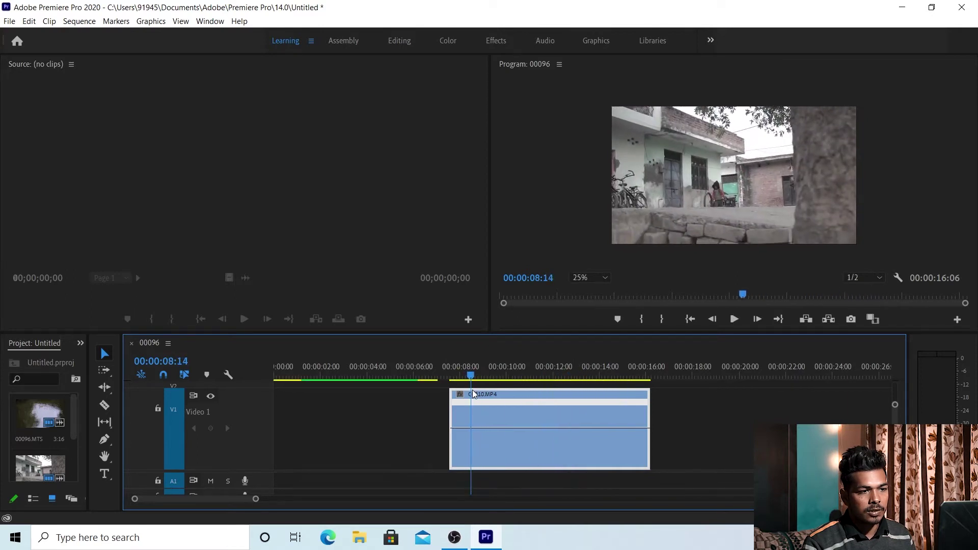
left_click(473, 433)
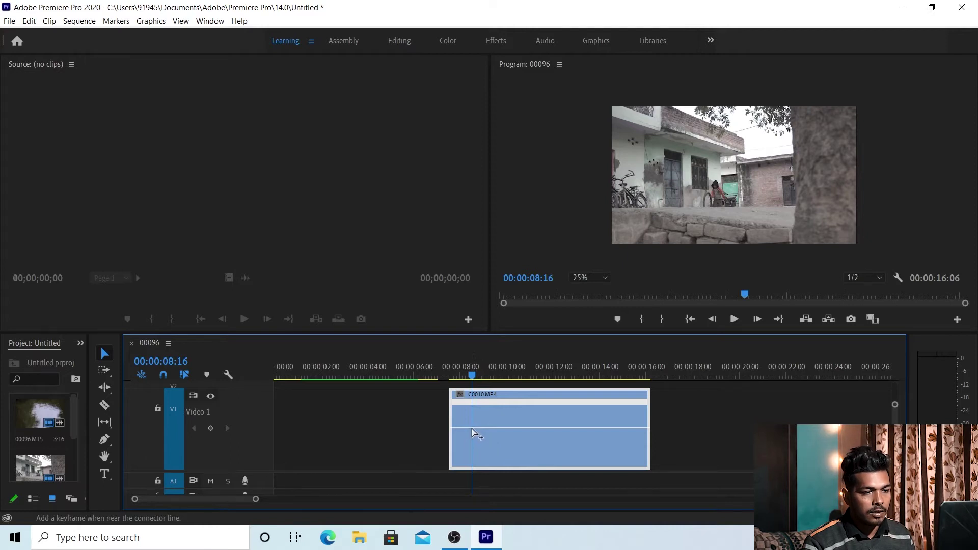
left_click(473, 429, "ctrl")
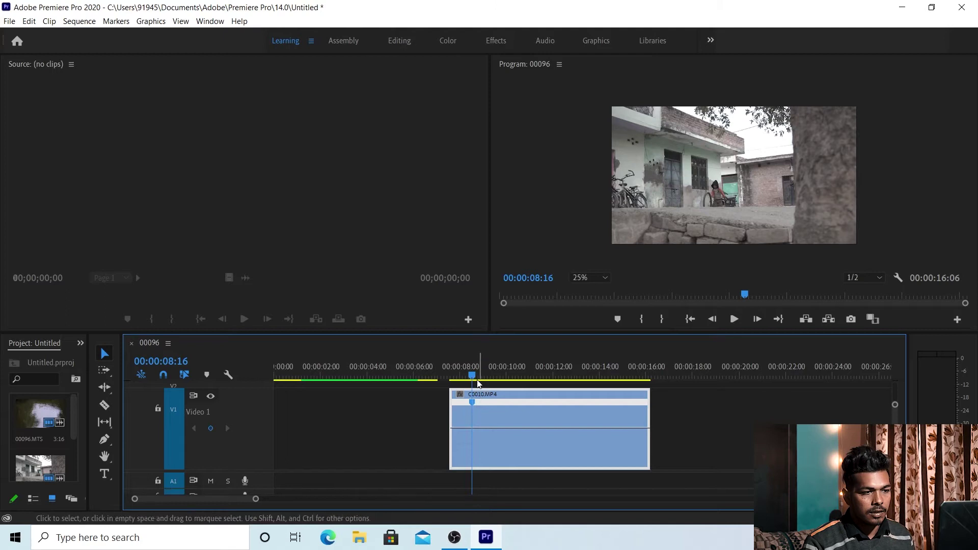
- Add two more speed keyframes at about 00:00:11:27 and 00:00:13:01
key("space")
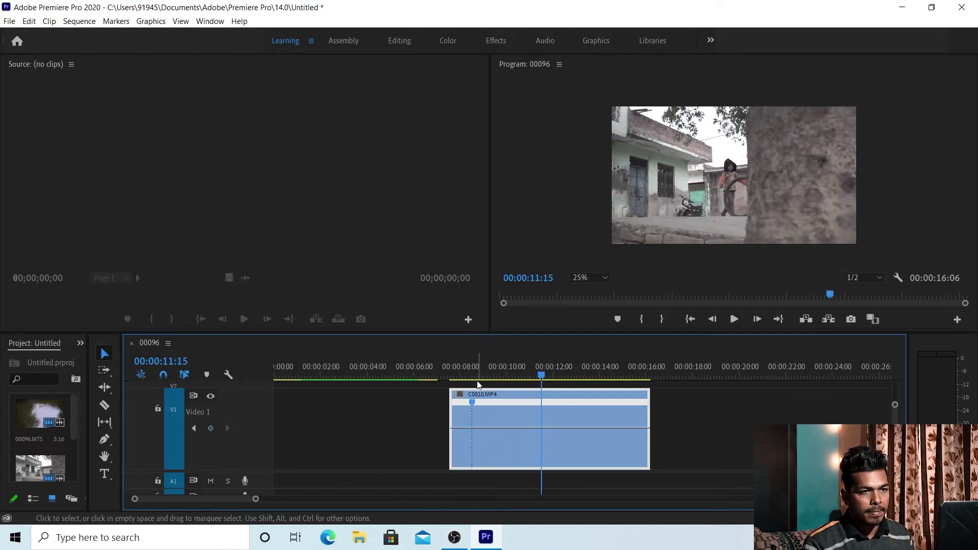
key("space")
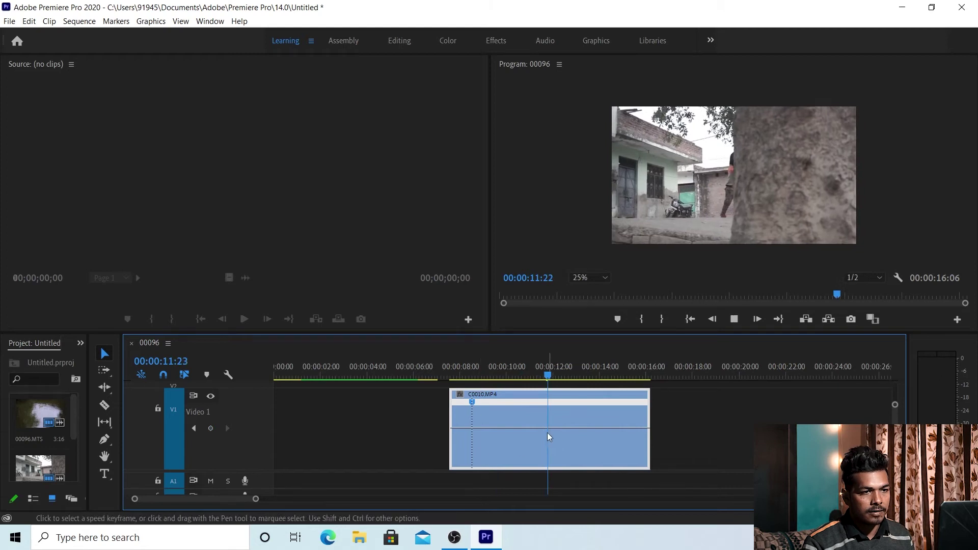
key("Right")
key("Right")
key("Right")
key("Left")
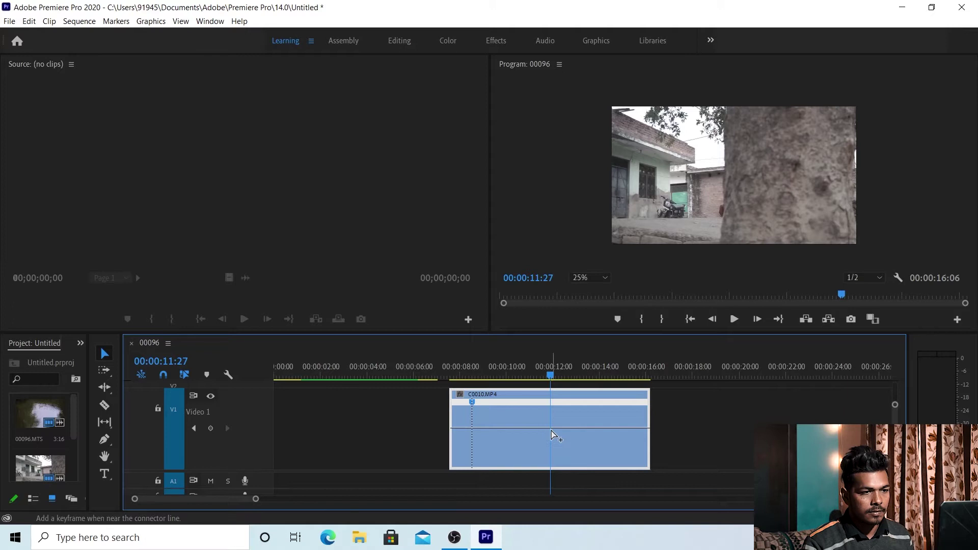
left_click(550, 431, "ctrl")
key("Right")
key("Right")
key("Right")
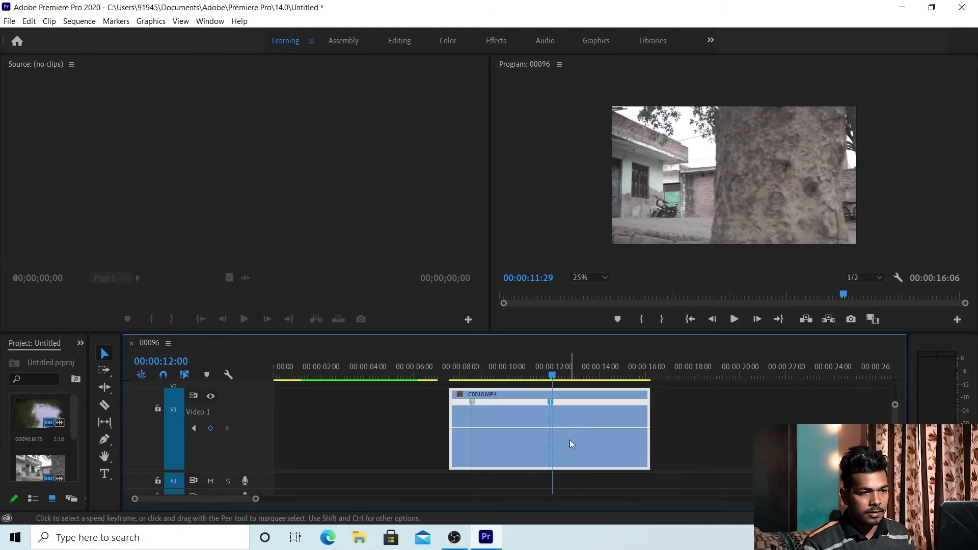
key("space")
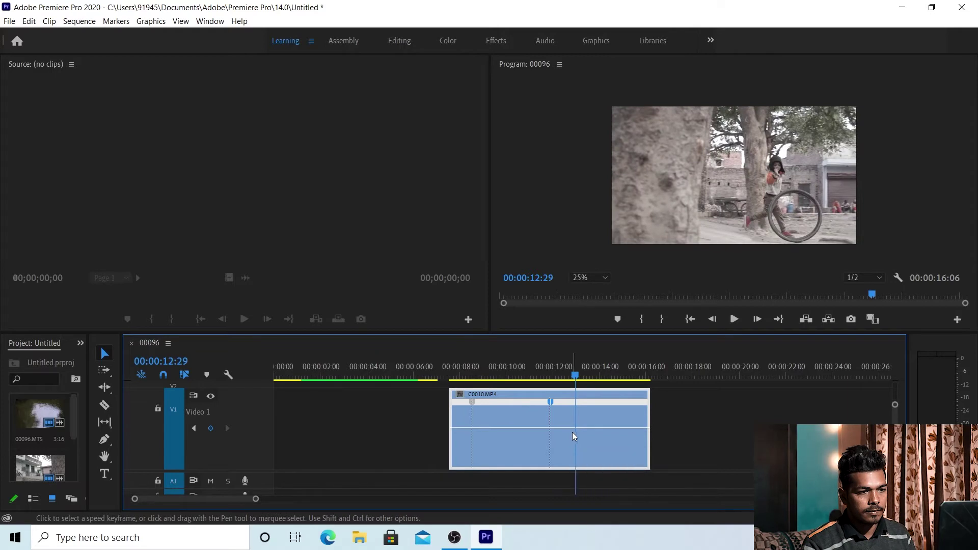
key("Right")
key("Right")
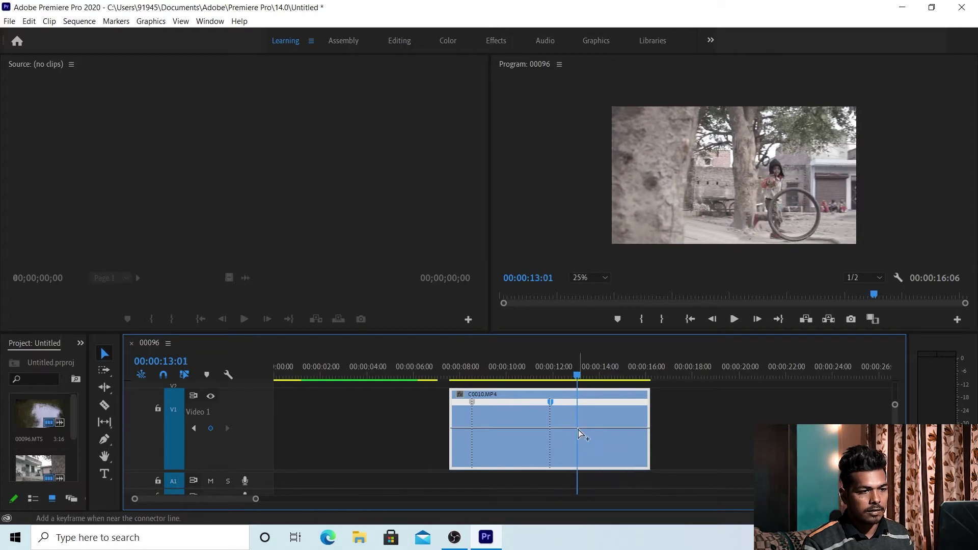
left_click(579, 431, "ctrl")
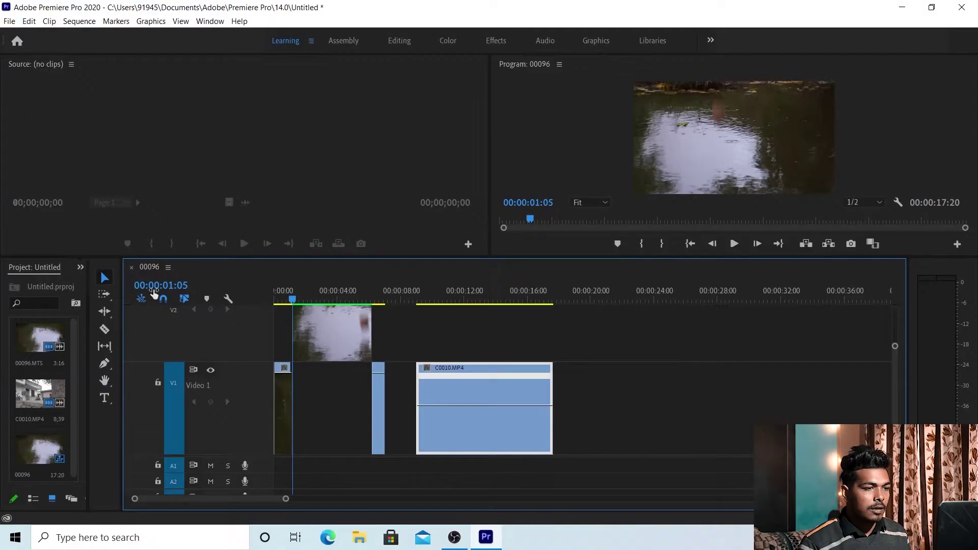
- Enlarge and widen the Program monitor, shrinking the timeline below it
left_click(407, 294)
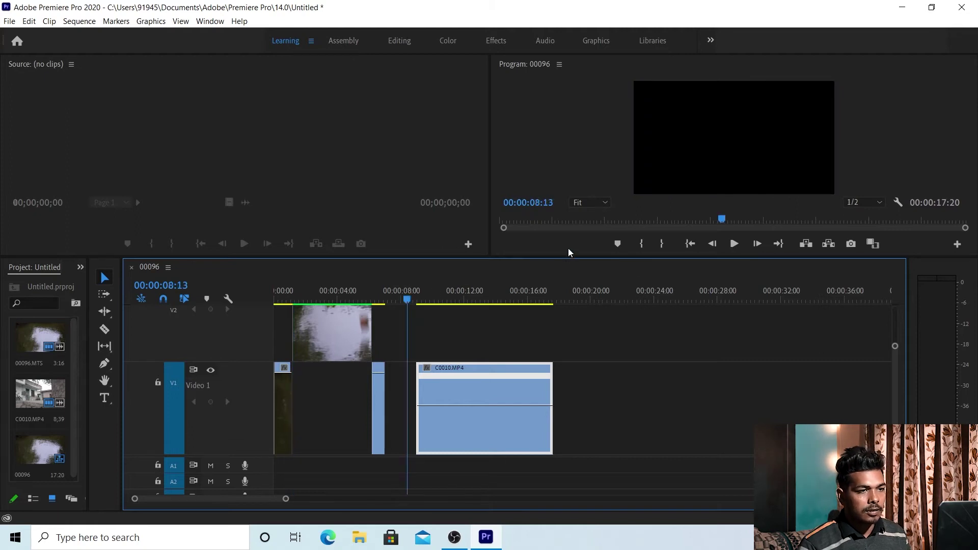
left_click_drag(569, 258, 580, 319)
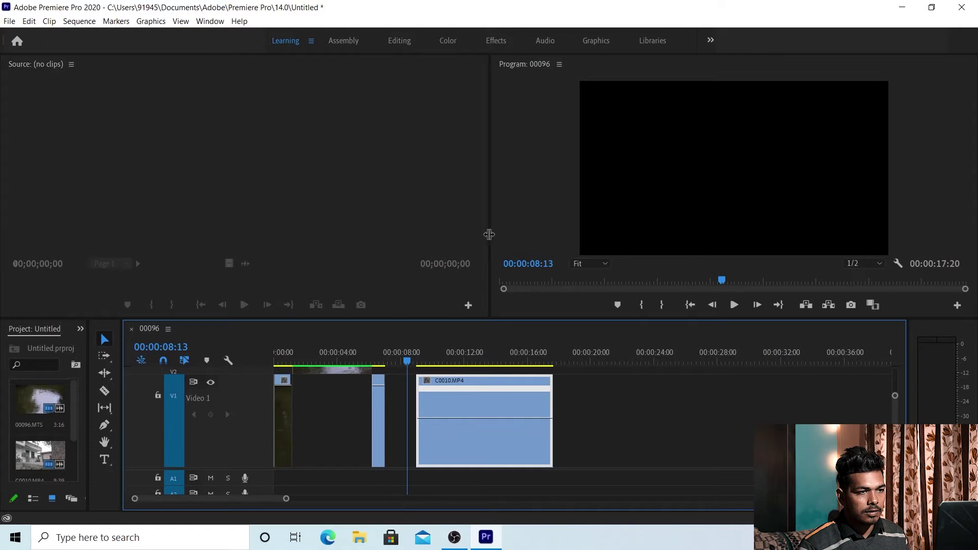
left_click_drag(490, 235, 296, 237)
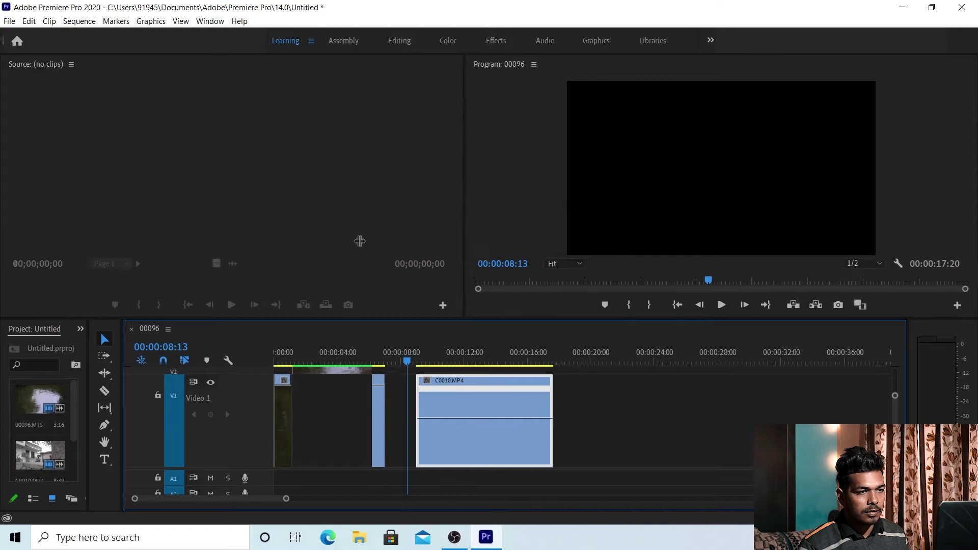
- Review the village clip and add a speed keyframe at 00:00:10:10
left_click(414, 361)
key("space")
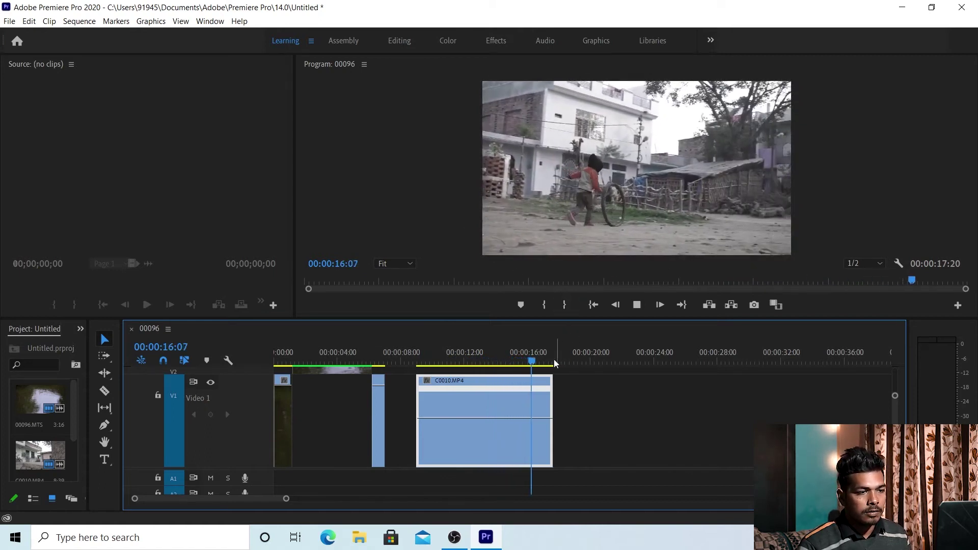
left_click_drag(463, 361, 428, 372)
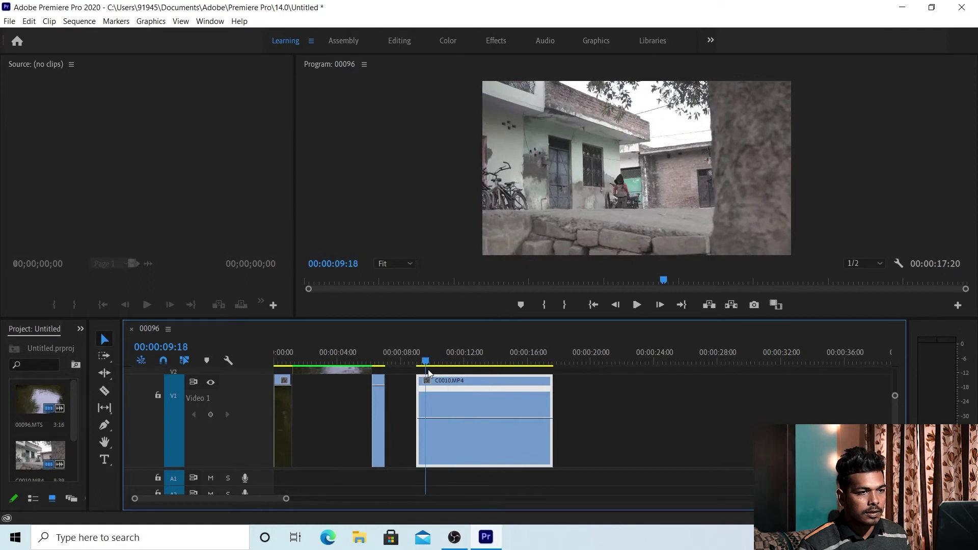
left_click_drag(428, 369, 440, 363)
left_click(439, 420)
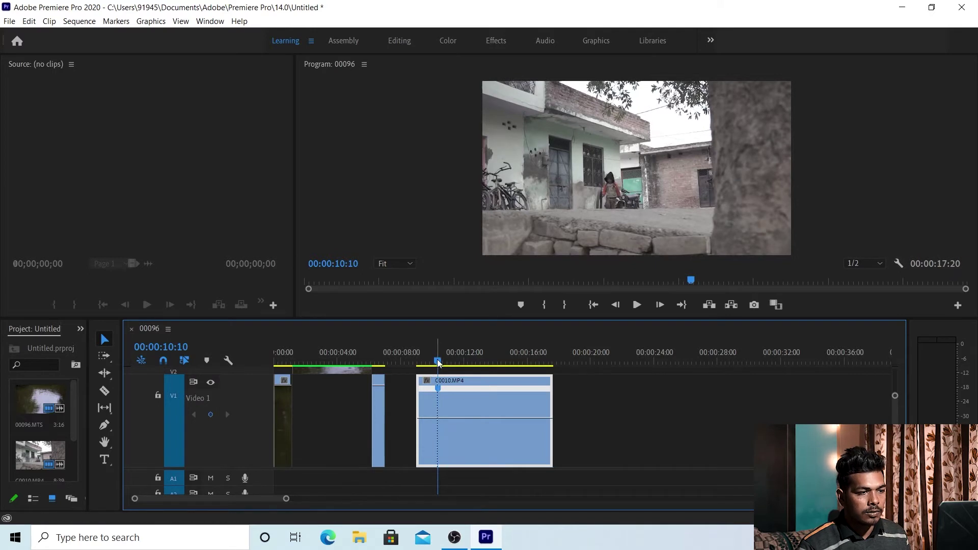
- Add speed keyframes on C0010.MP4 at about 00:00:12:14 and 00:00:14:03
left_click_drag(438, 363, 459, 362)
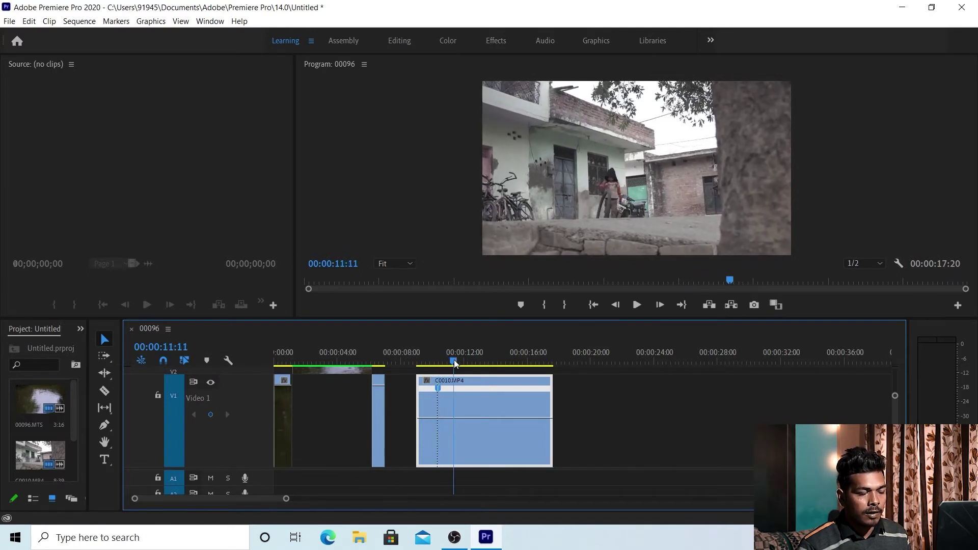
left_click_drag(461, 364, 486, 372)
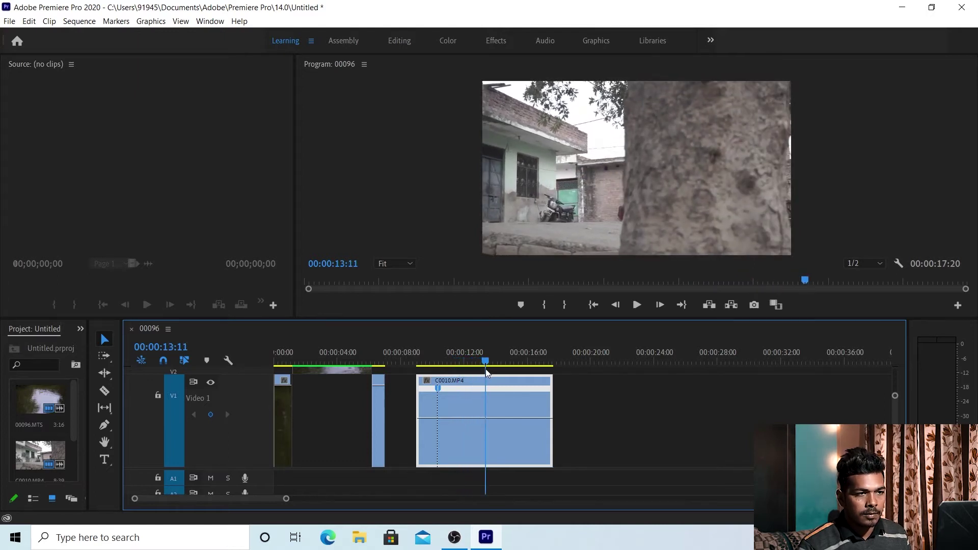
left_click(488, 423, "ctrl")
left_click_drag(490, 367, 499, 370)
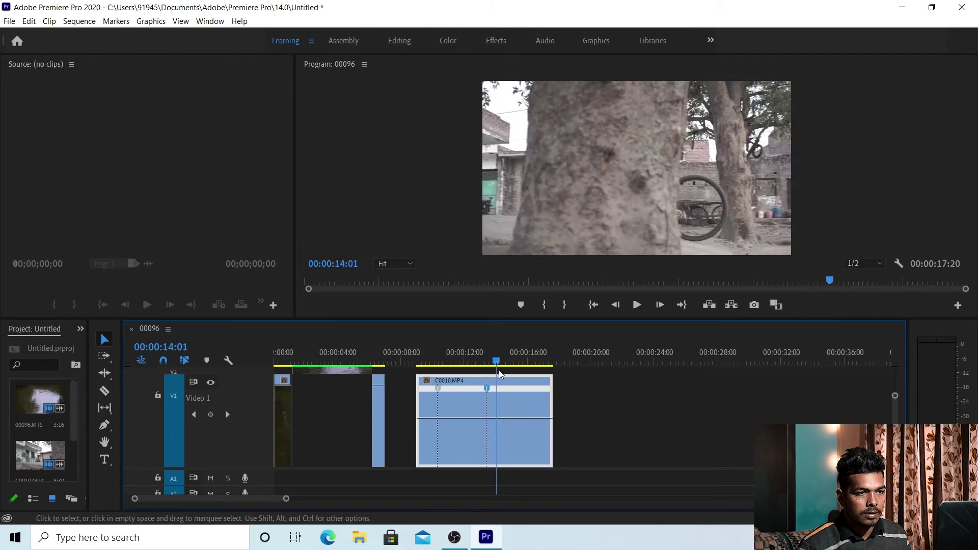
left_click_drag(500, 371, 501, 375)
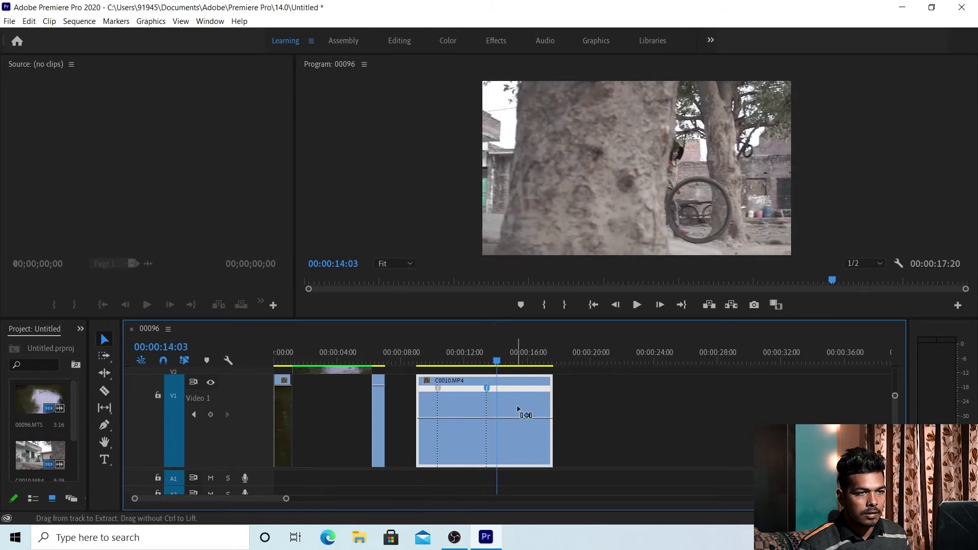
left_click(497, 418, "ctrl")
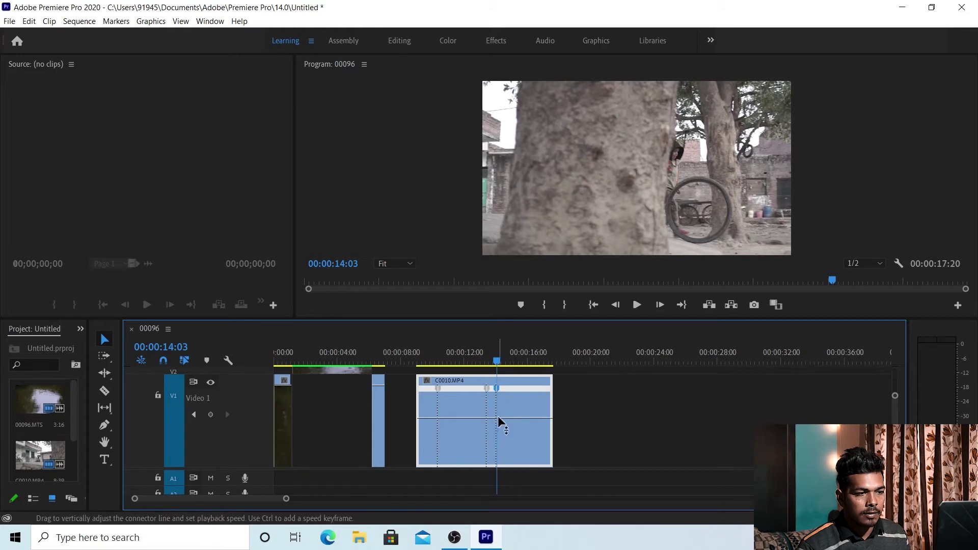
- Add a speed keyframe at 00:00:16:15 and zoom the timeline in on the clip
left_click_drag(499, 367, 538, 369)
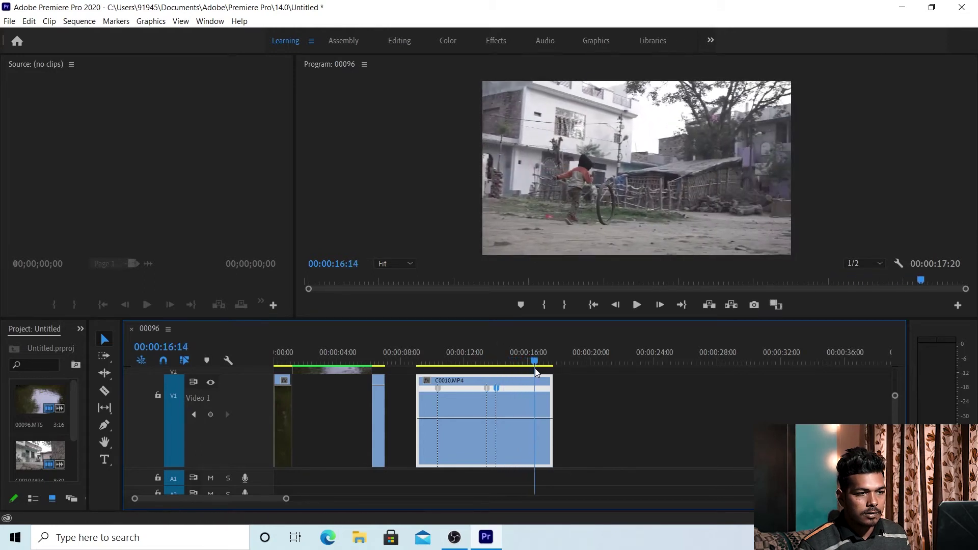
left_click_drag(539, 363, 537, 371)
left_click(537, 418, "ctrl")
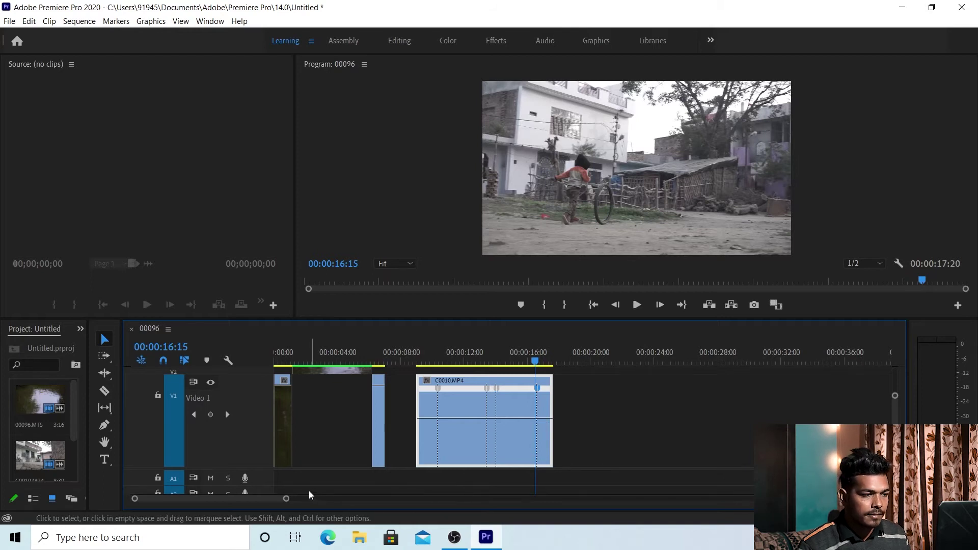
left_click_drag(286, 499, 238, 500)
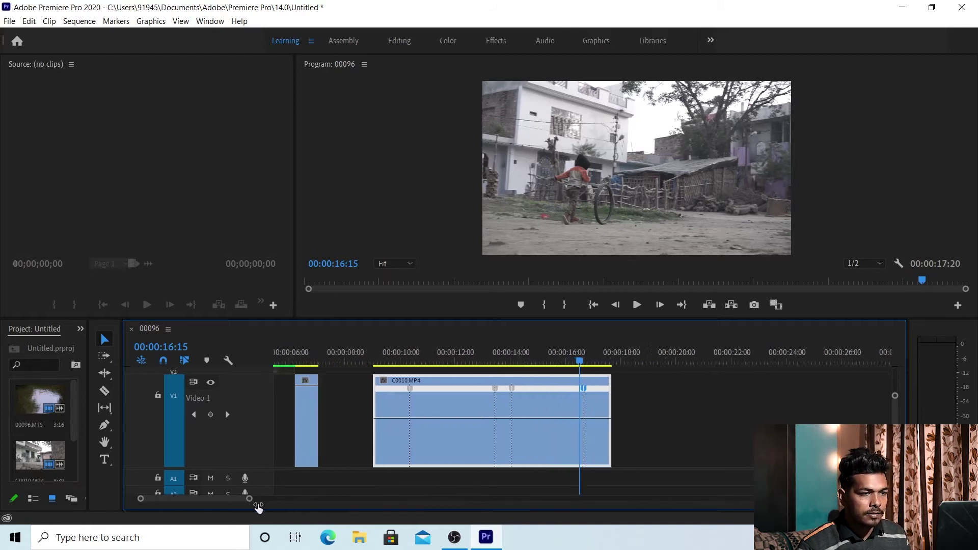
- Drag the speed band sections to about 54%, then 176%, then 33% on C0010.MP4
mouse_move(454, 386)
left_mouse_down()
mouse_move(365, 411)
mouse_move(375, 412)
left_mouse_up()
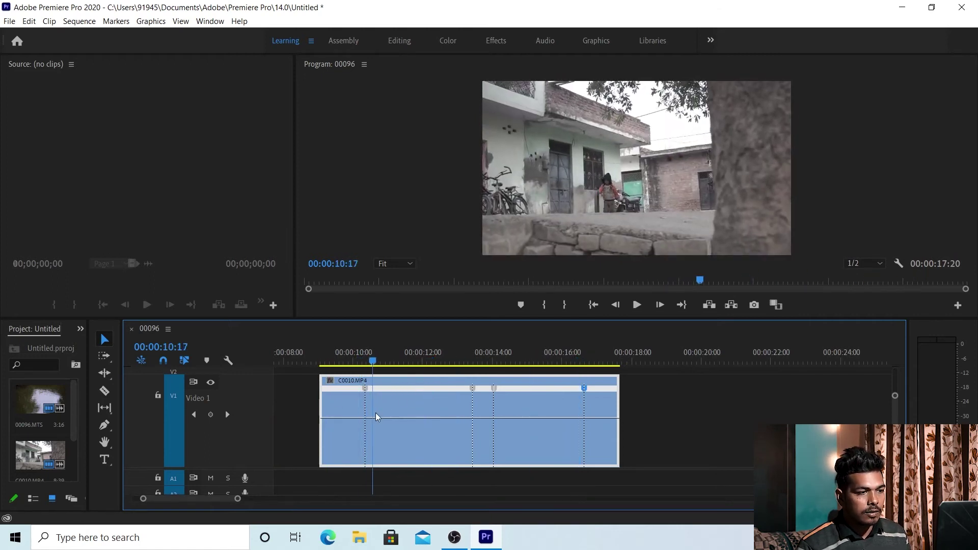
left_click_drag(413, 418, 414, 424)
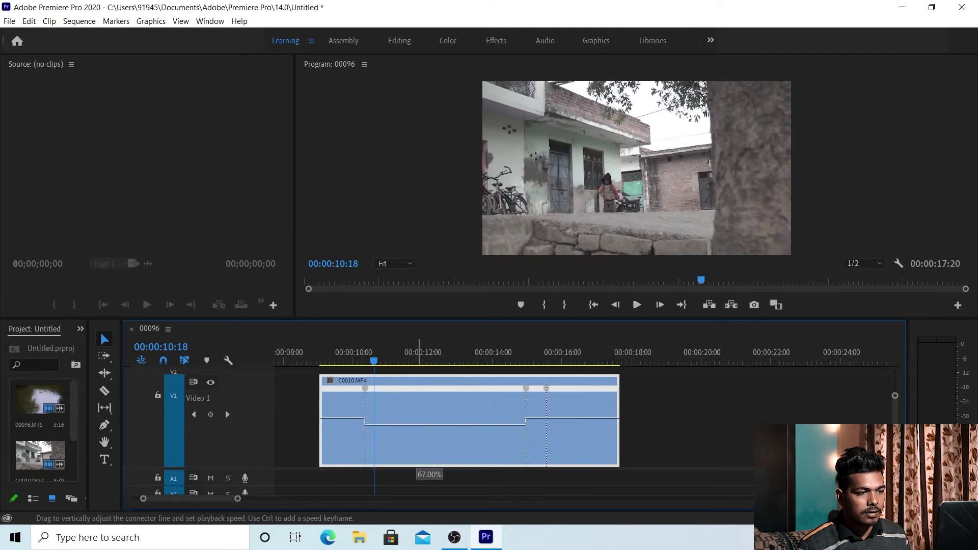
left_click_drag(430, 425, 429, 429)
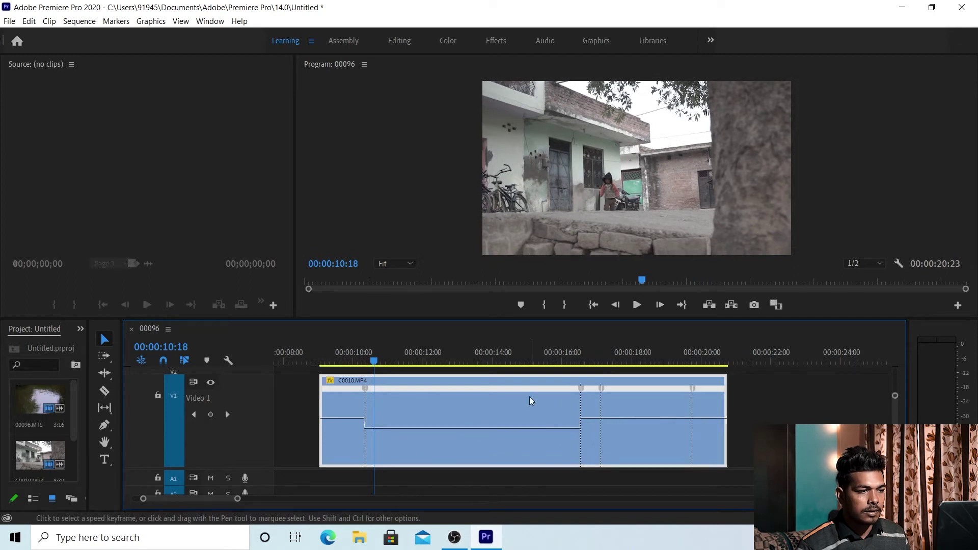
left_click_drag(378, 363, 585, 362)
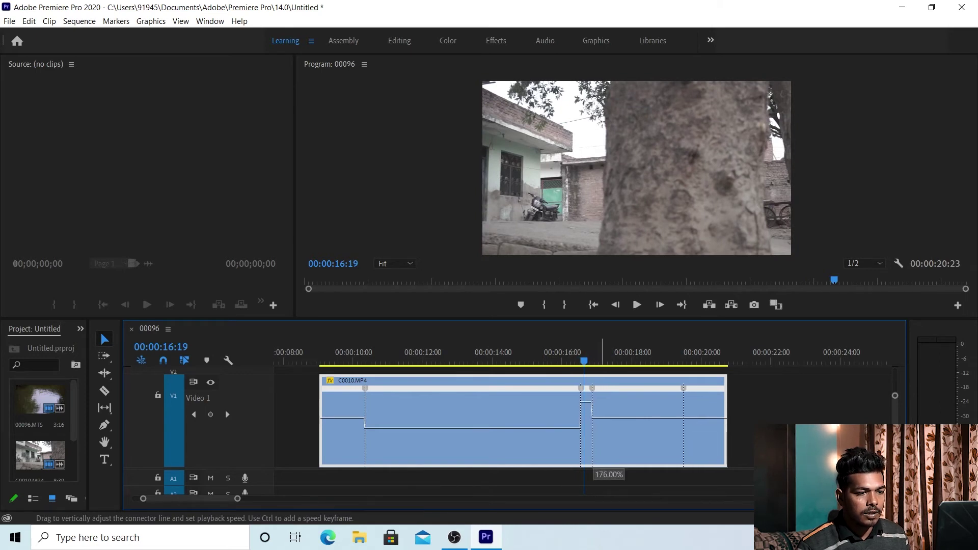
left_click_drag(586, 403, 587, 401)
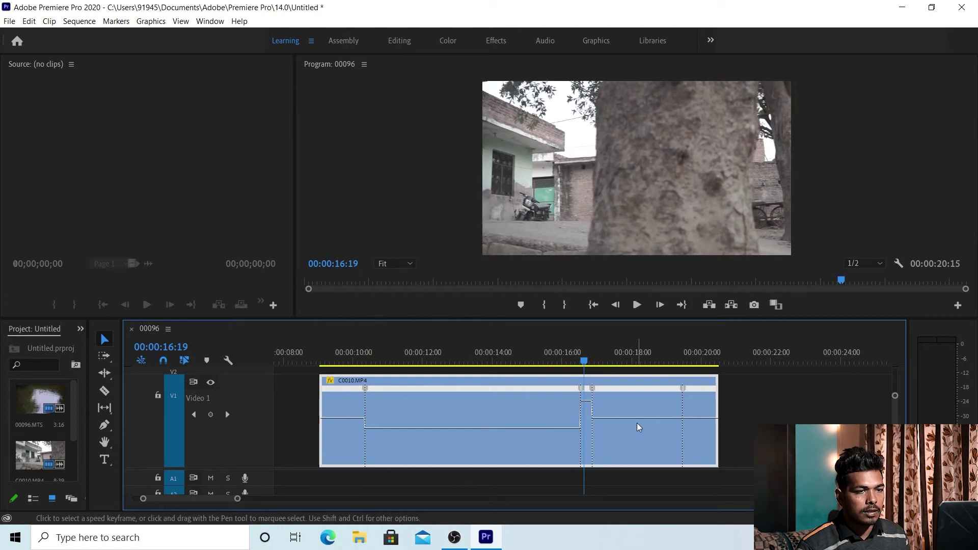
left_click_drag(651, 464, 651, 484)
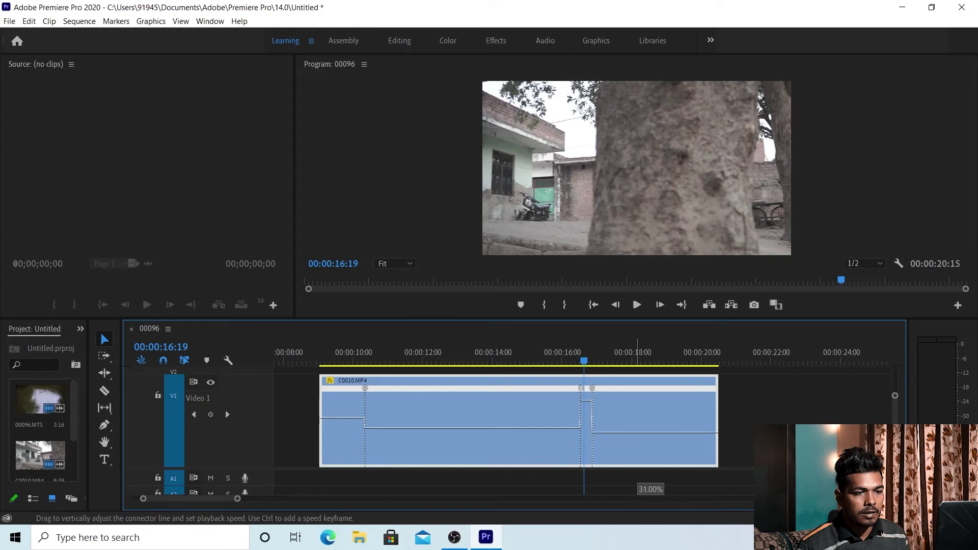
left_click_drag(651, 481, 651, 479)
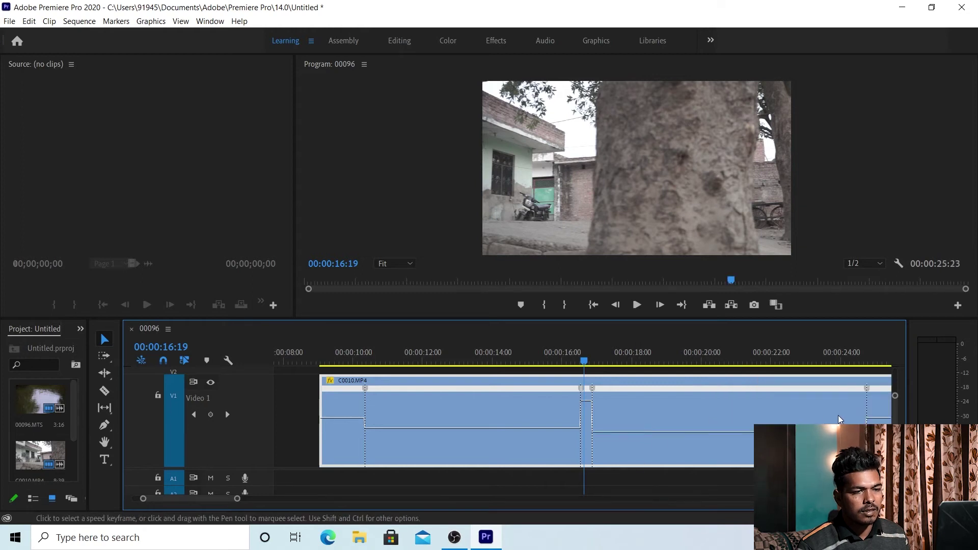
left_click_drag(253, 503, 286, 503)
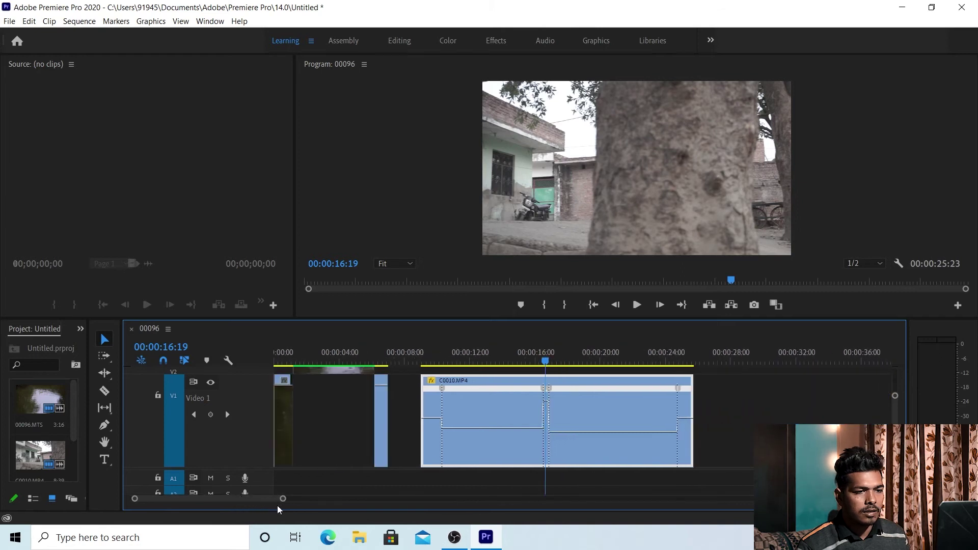
left_click_drag(544, 359, 422, 359)
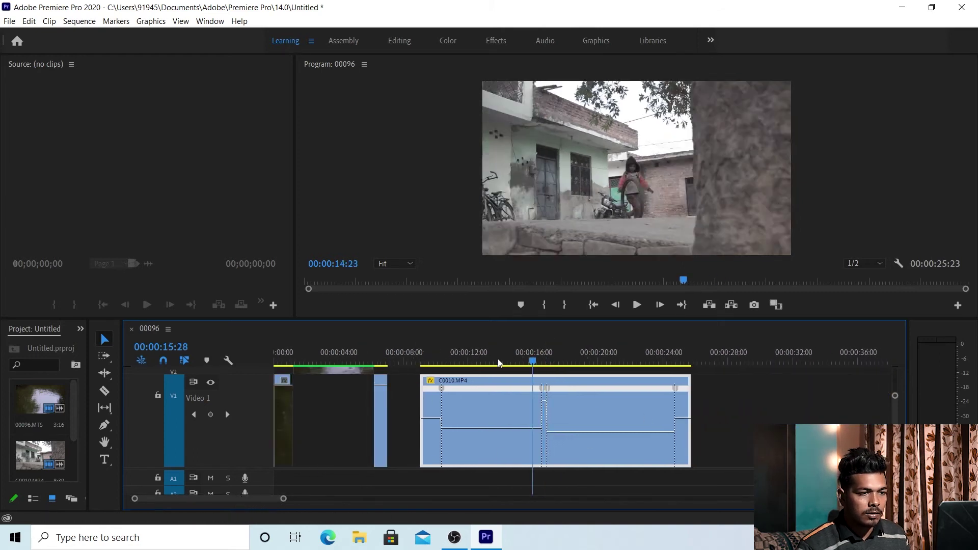
key("space")
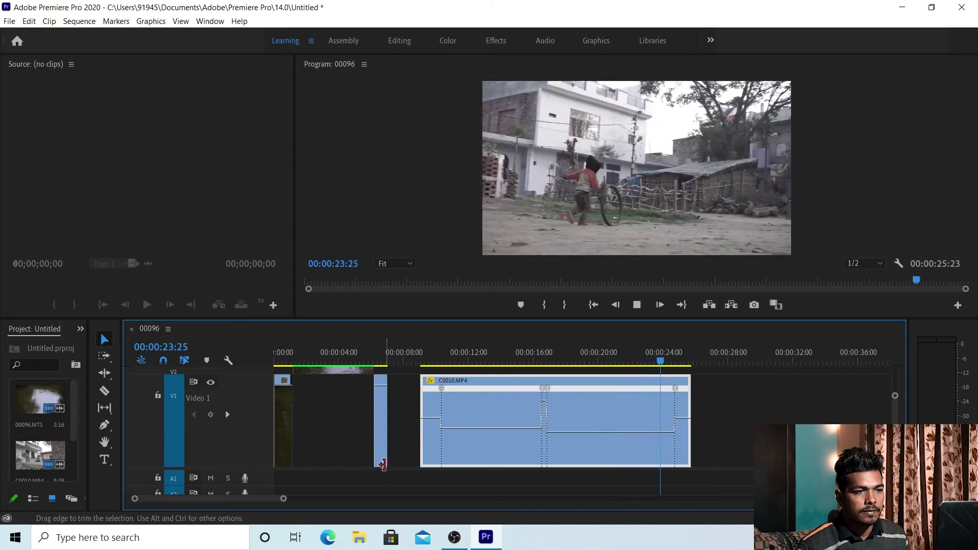
key("space")
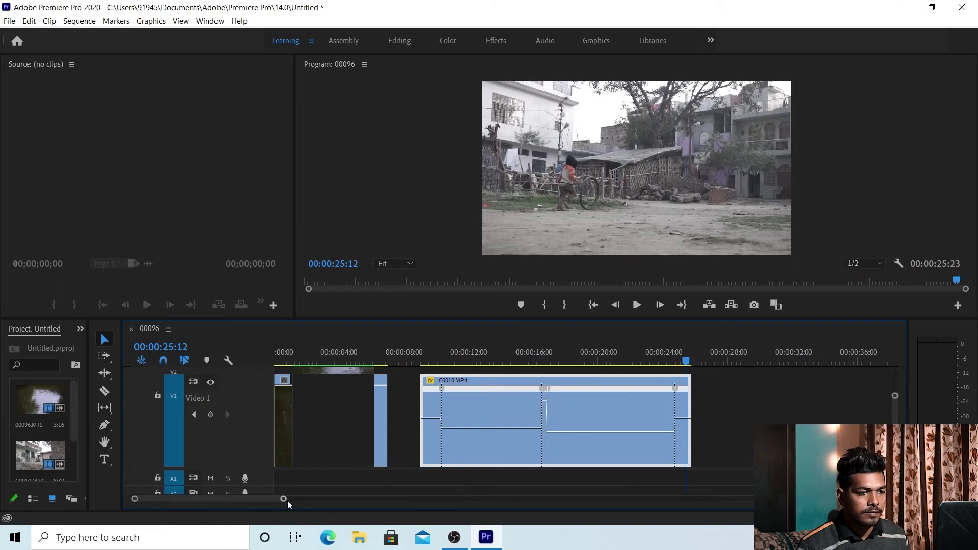
left_click_drag(284, 501, 312, 499)
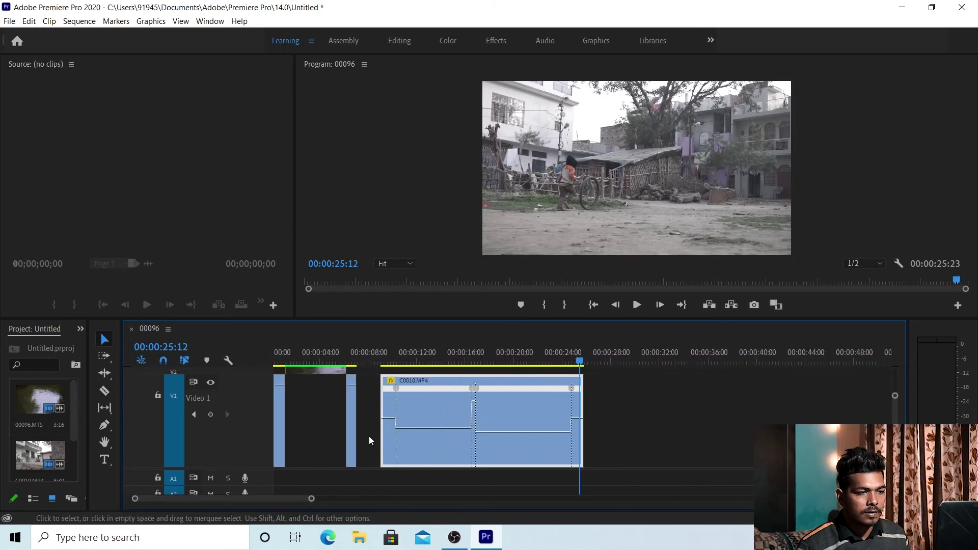
- Split the first speed keyframe into a ramp and curve it with the blue handle
left_click_drag(581, 357, 380, 398)
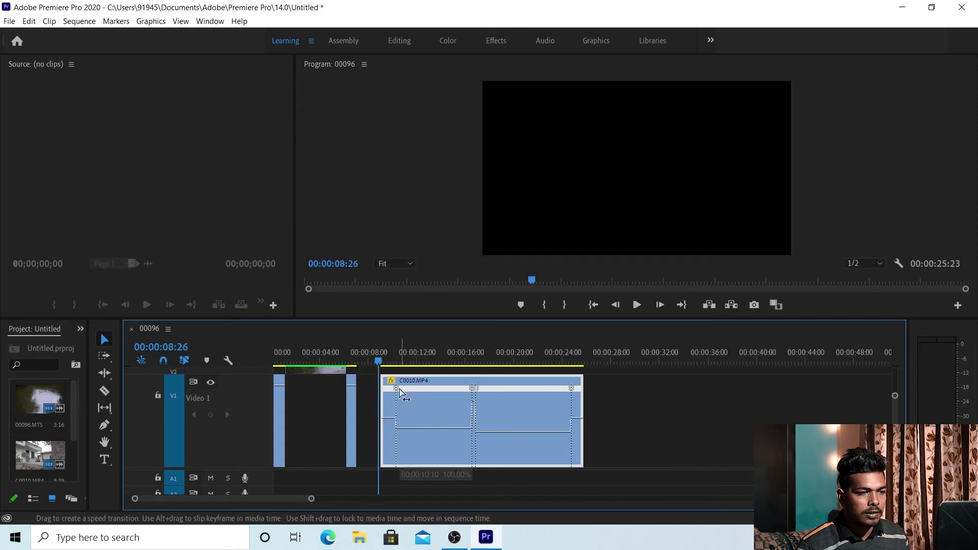
left_click_drag(399, 390, 409, 393)
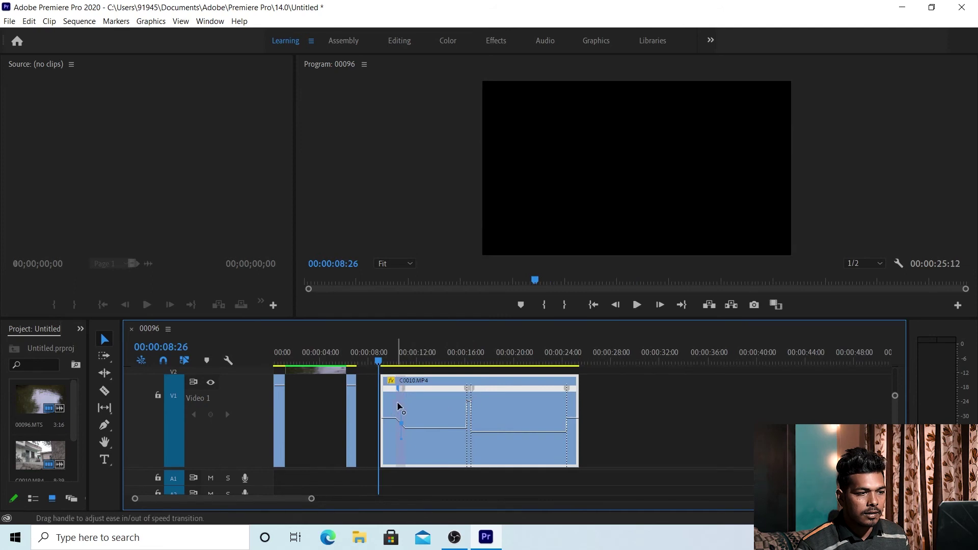
left_click_drag(402, 407, 379, 417)
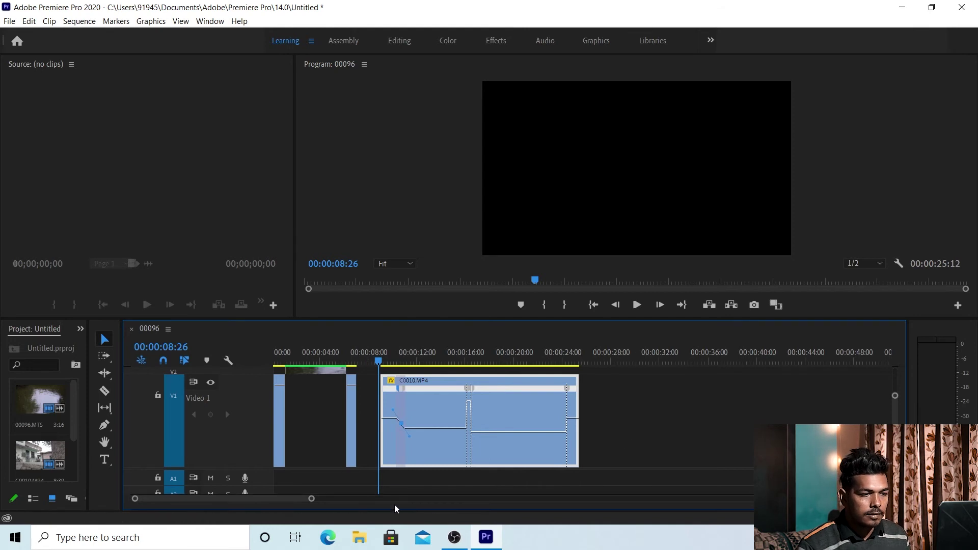
- Split the speed keyframes near 00:00:16:04 and 00:00:24:00 into gradual ramps
left_click_drag(315, 505, 281, 506)
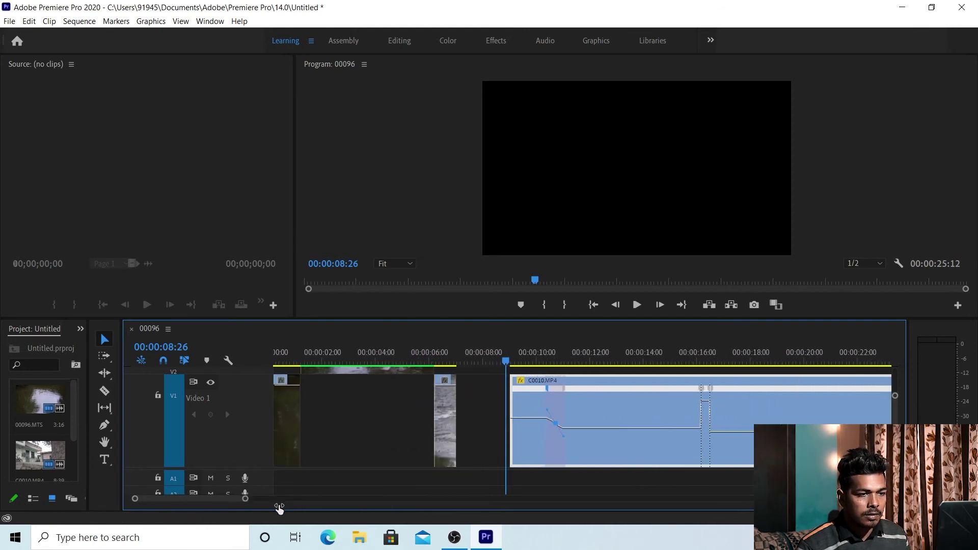
scroll(718, 432, "down", 5)
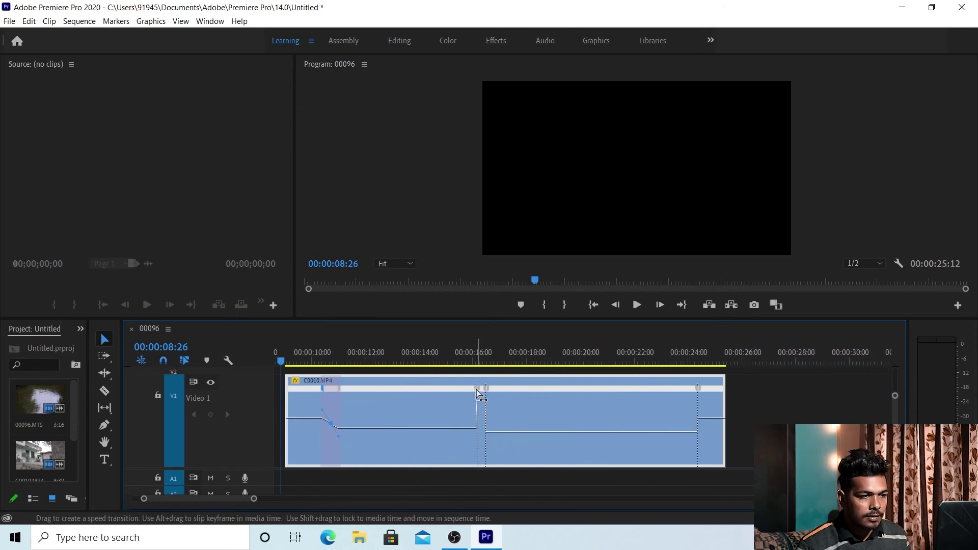
left_click(477, 390)
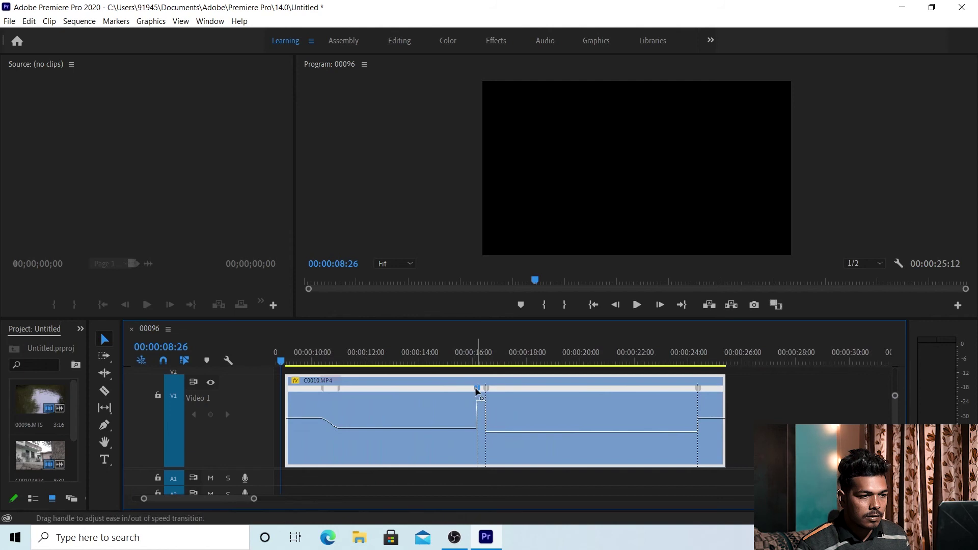
left_click(477, 391)
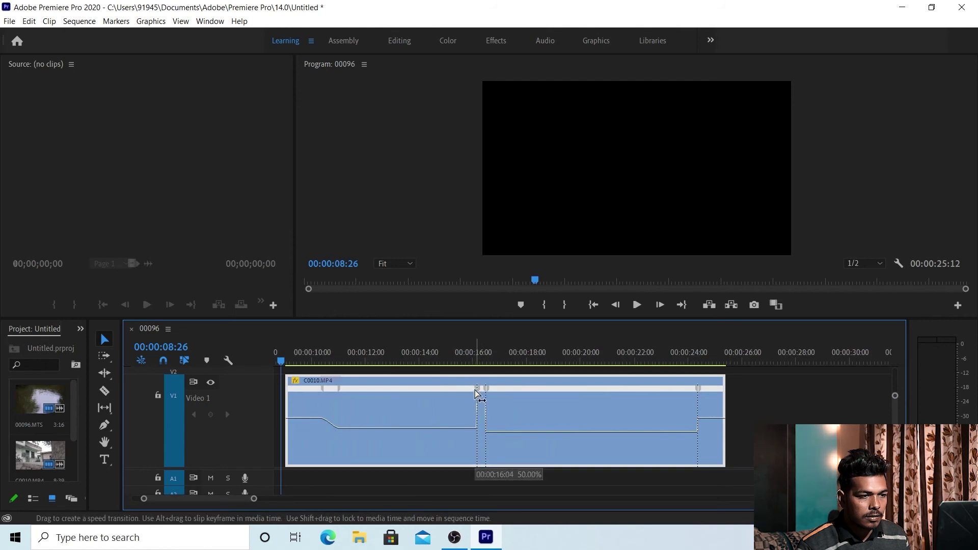
left_click_drag(477, 394, 462, 395)
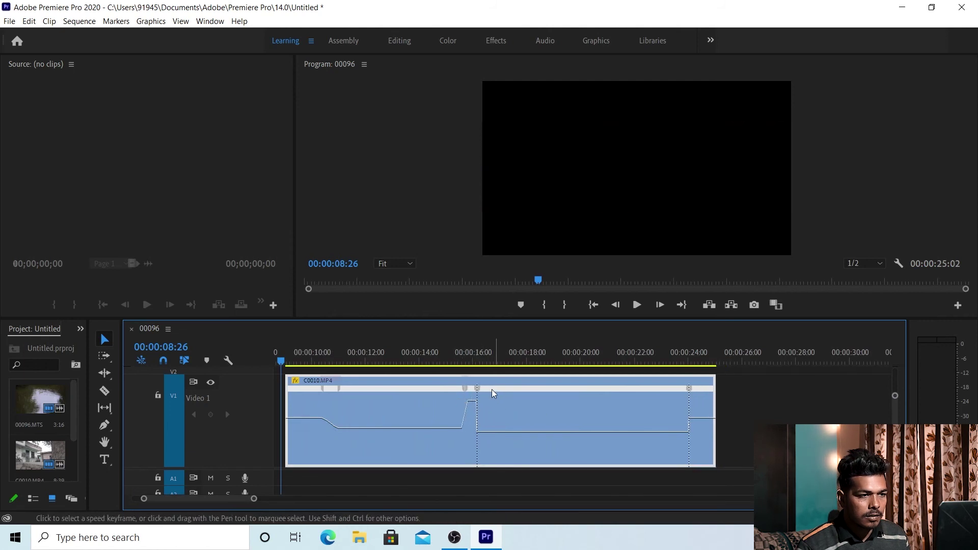
left_click_drag(479, 390, 490, 394)
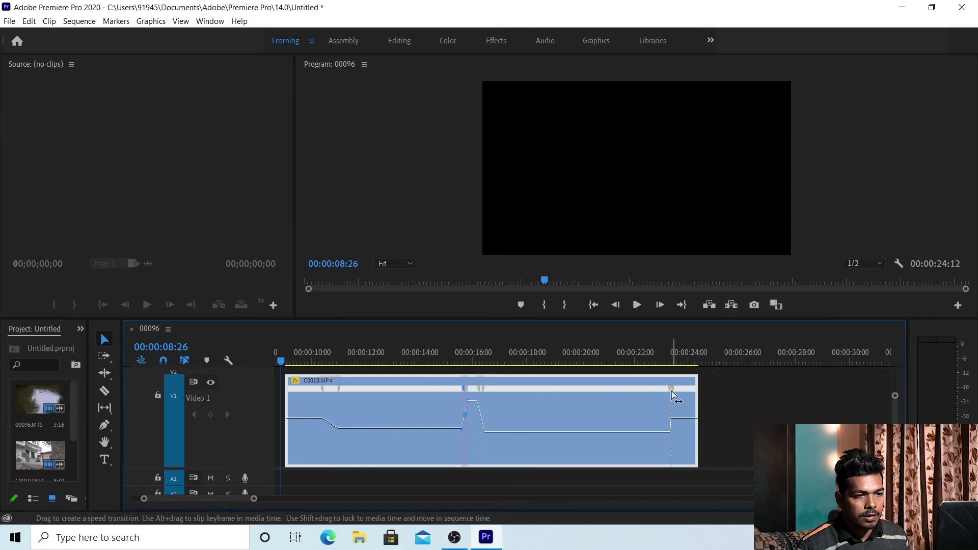
left_click_drag(673, 389, 683, 390)
left_click(680, 422)
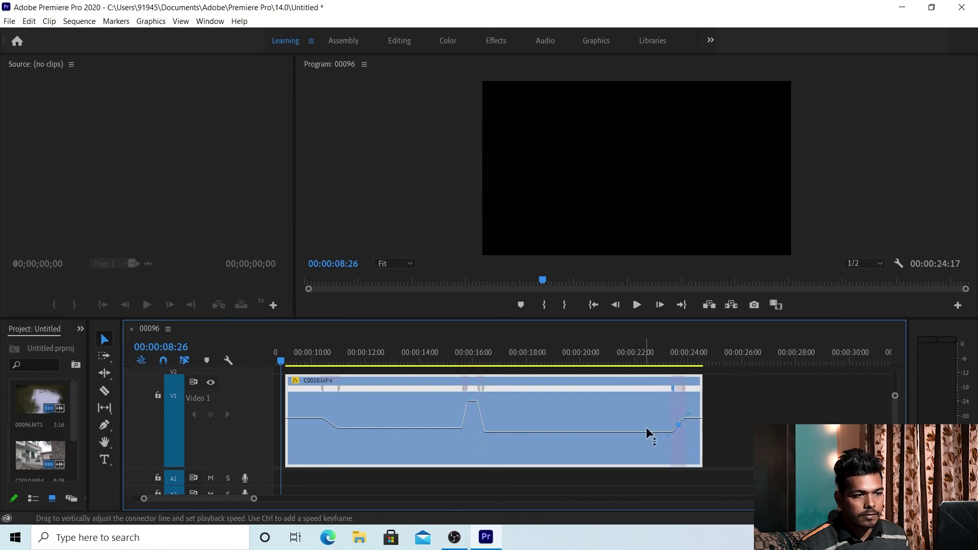
- Play back the sequence to preview C0010.MP4's smoothed speed changes
key("space")
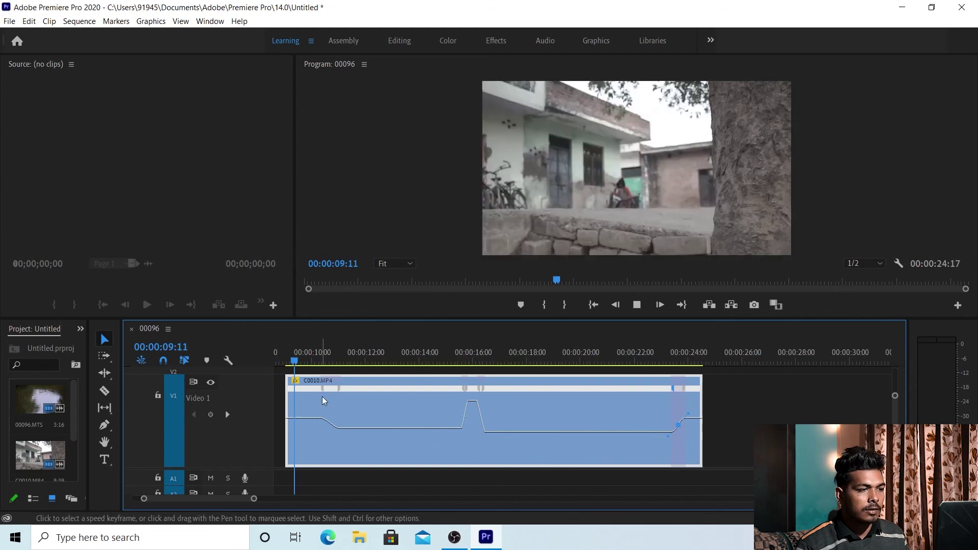
scroll(323, 403, "up", 5)
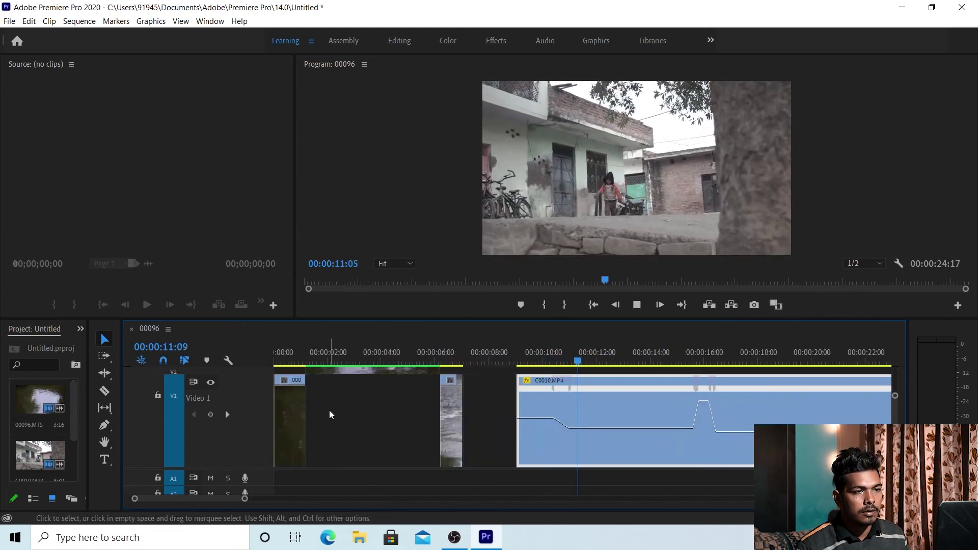